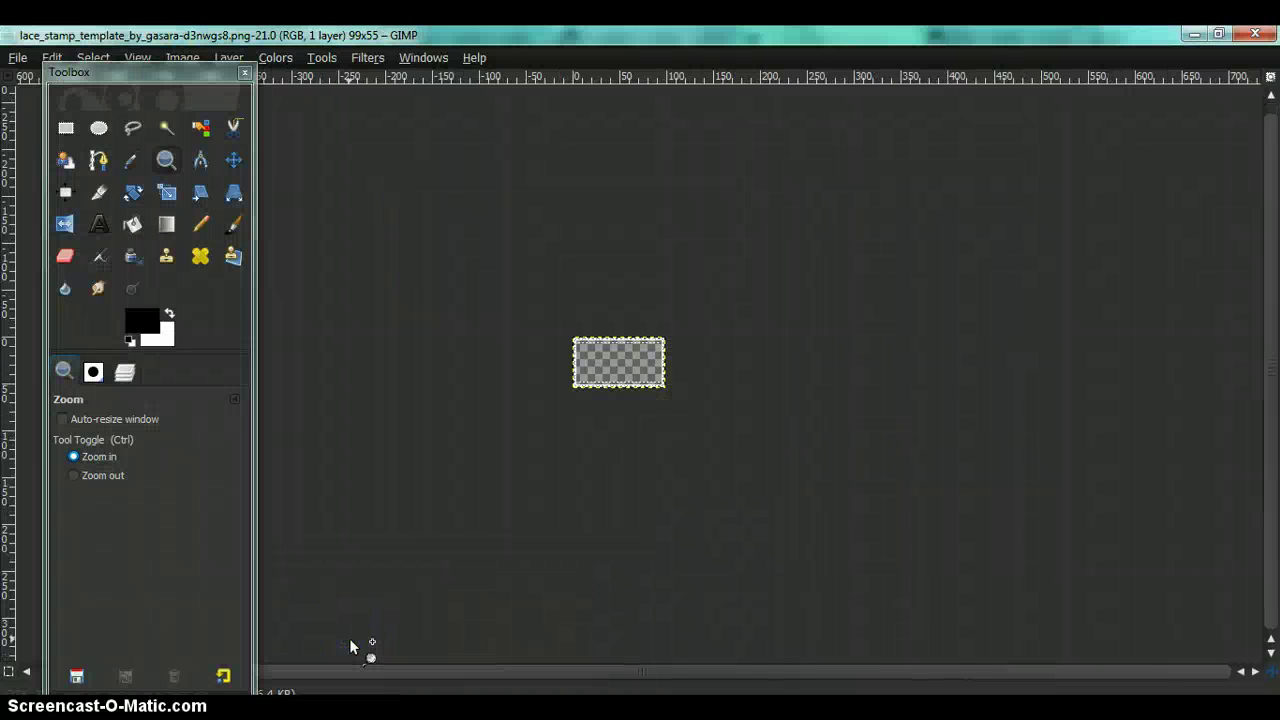
left_click(350, 641)
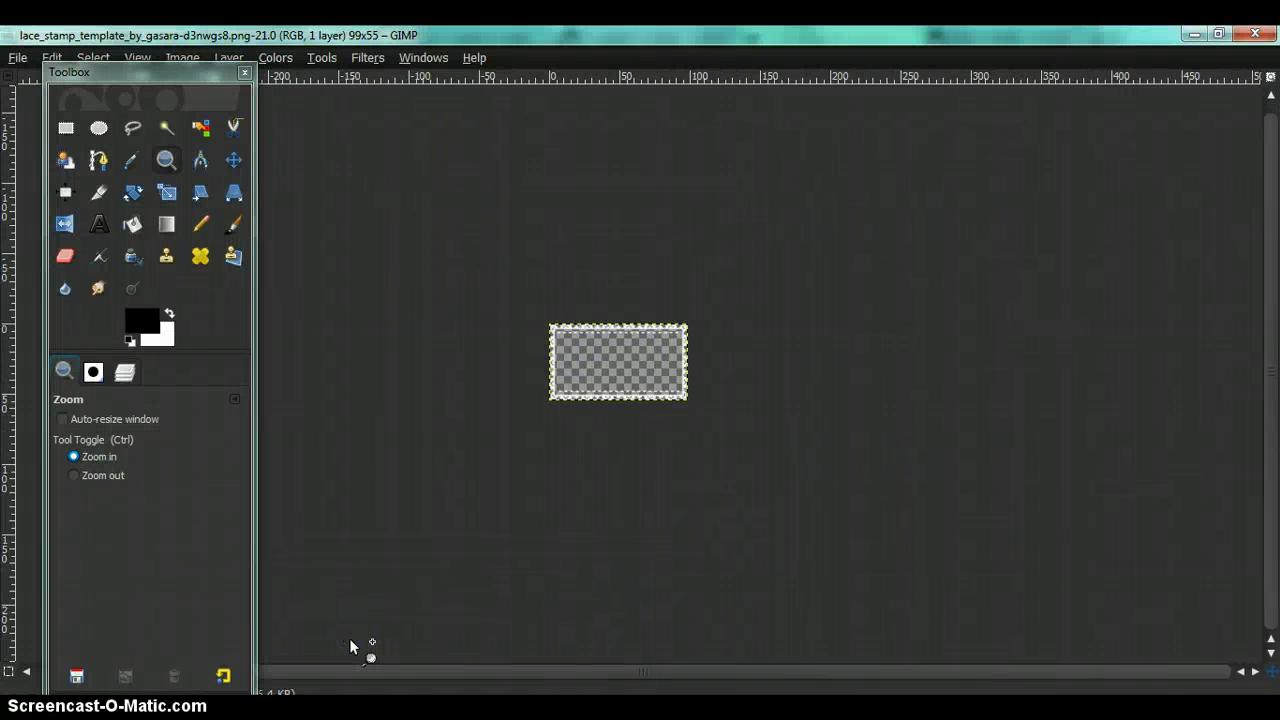
Zoom out on the lace stamp template, then bring up the Orlando_Bloom portrait image.
left_click(120, 475)
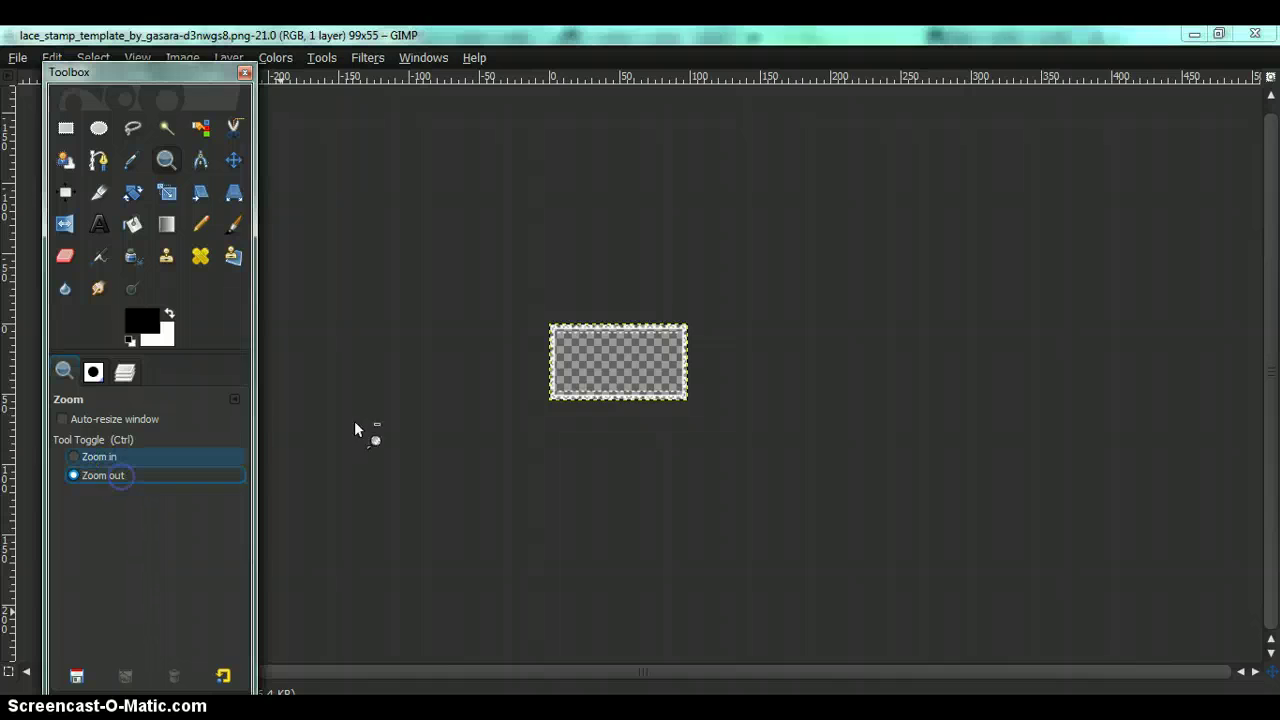
left_click(621, 378)
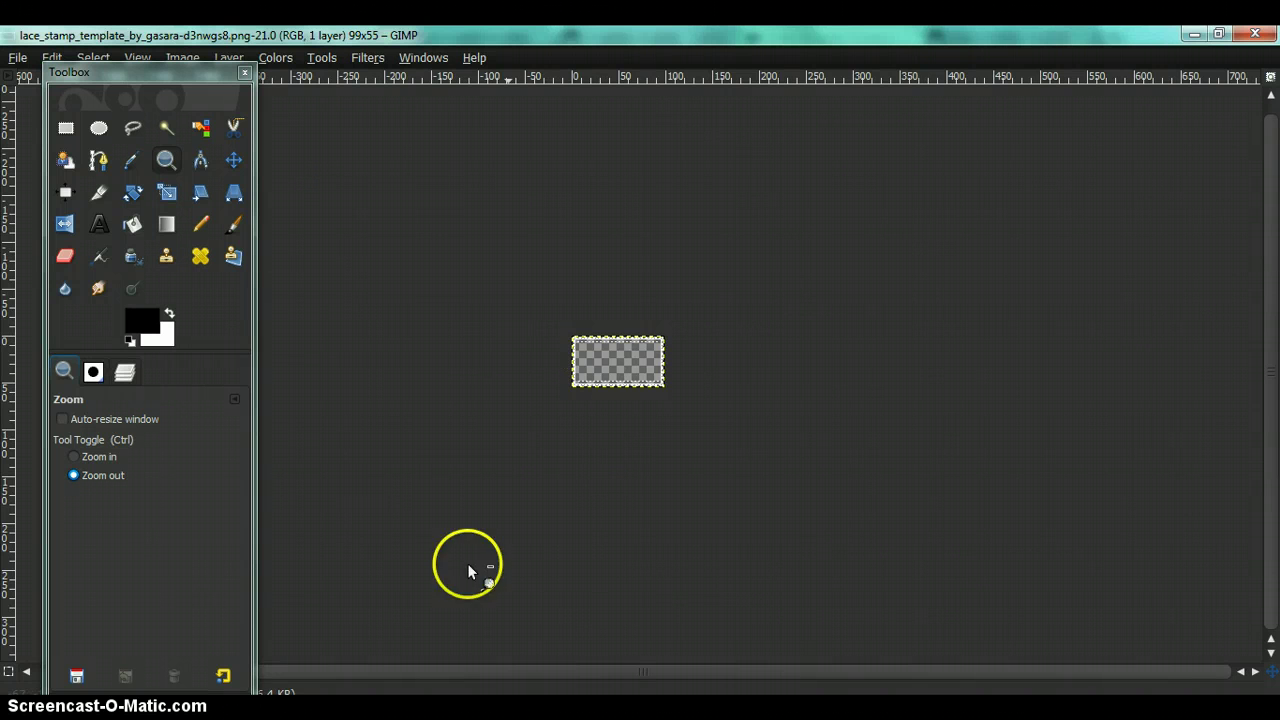
mouse_move(432, 705)
left_click(497, 643)
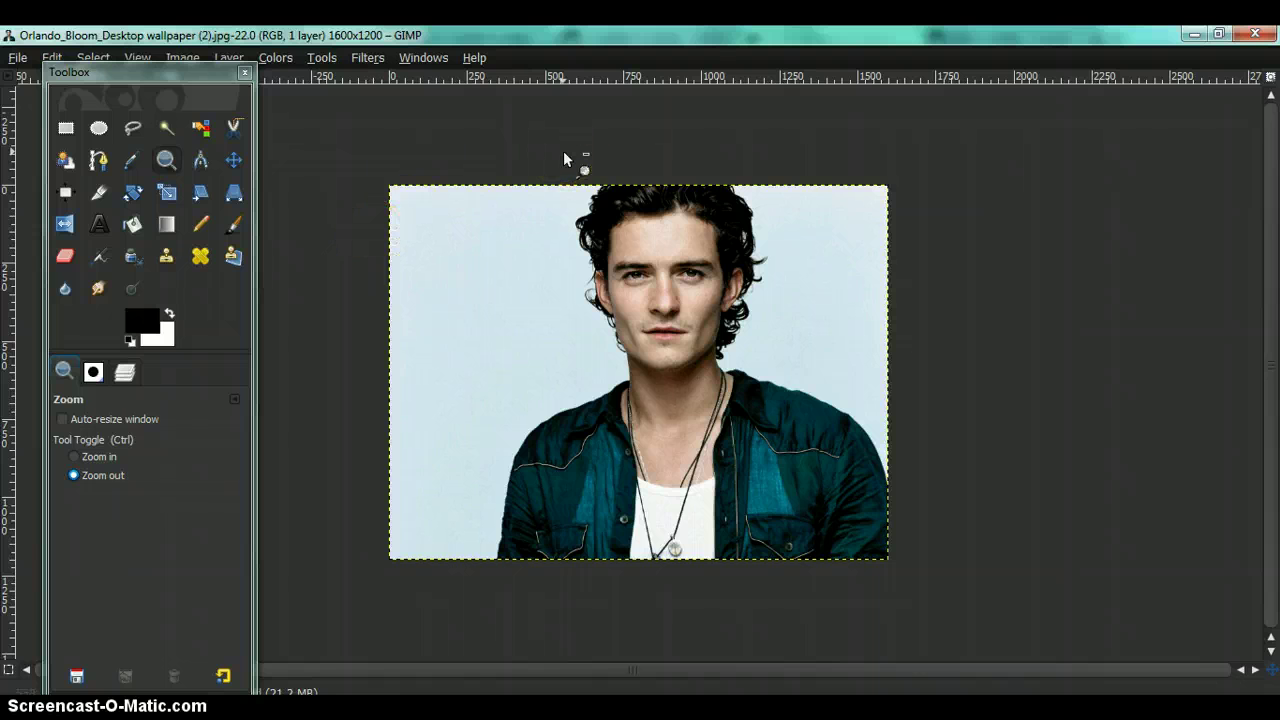
Crop the portrait to a 1597×843 head-and-shoulders strip reaching the image top.
left_click(115, 198)
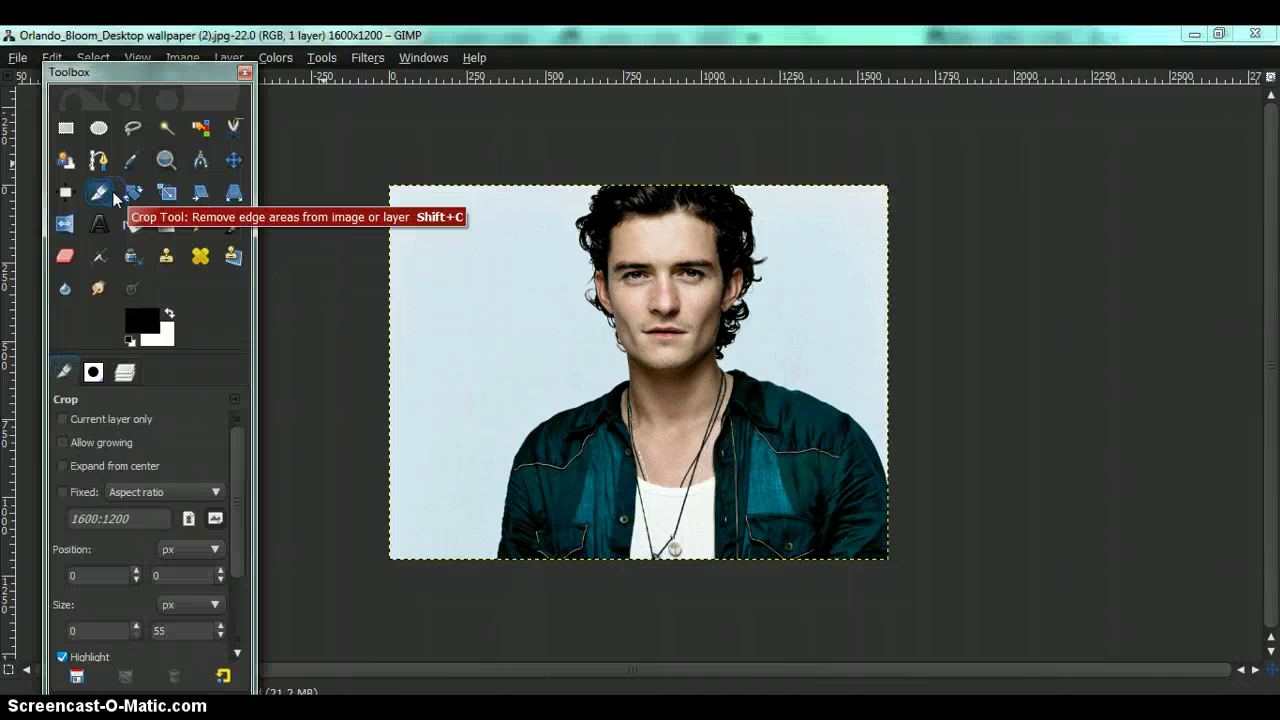
left_click_drag(391, 189, 889, 449)
left_click_drag(694, 223, 698, 206)
left_click(679, 270)
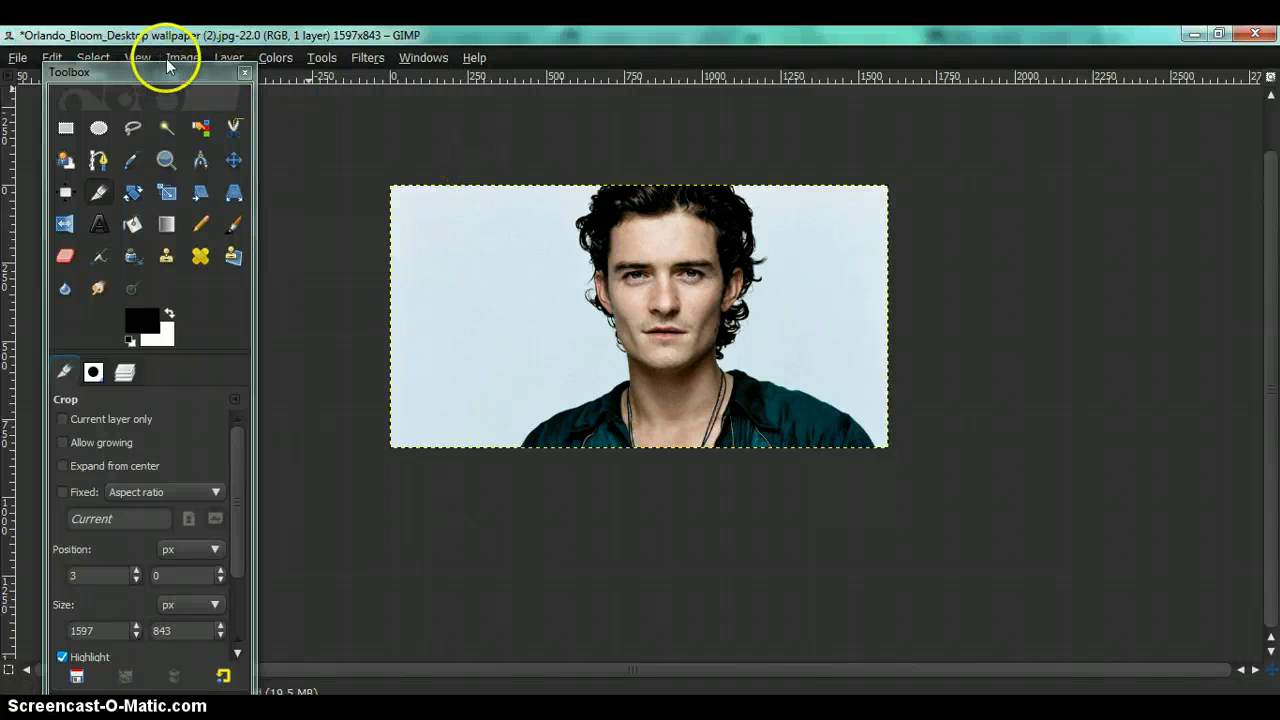
Open the Scale Image dialog and check the lace stamp template's 99×55 size.
left_click_drag(165, 70, 168, 86)
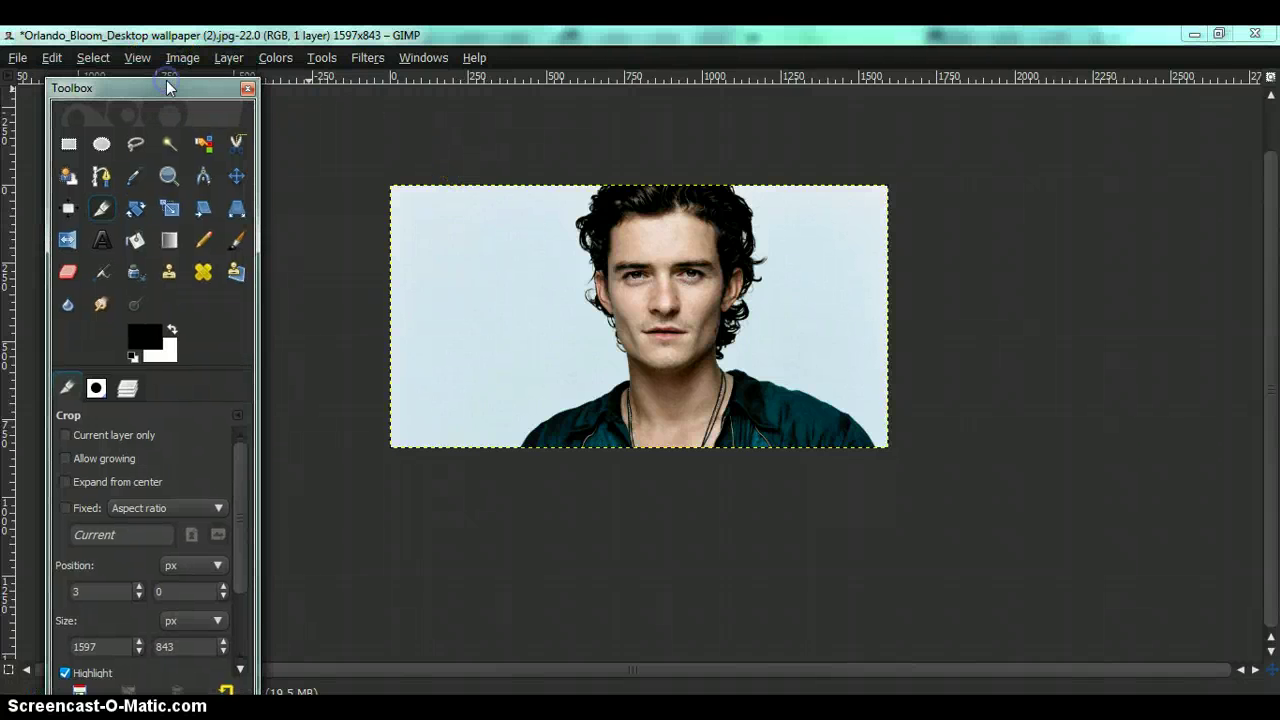
left_click(180, 58)
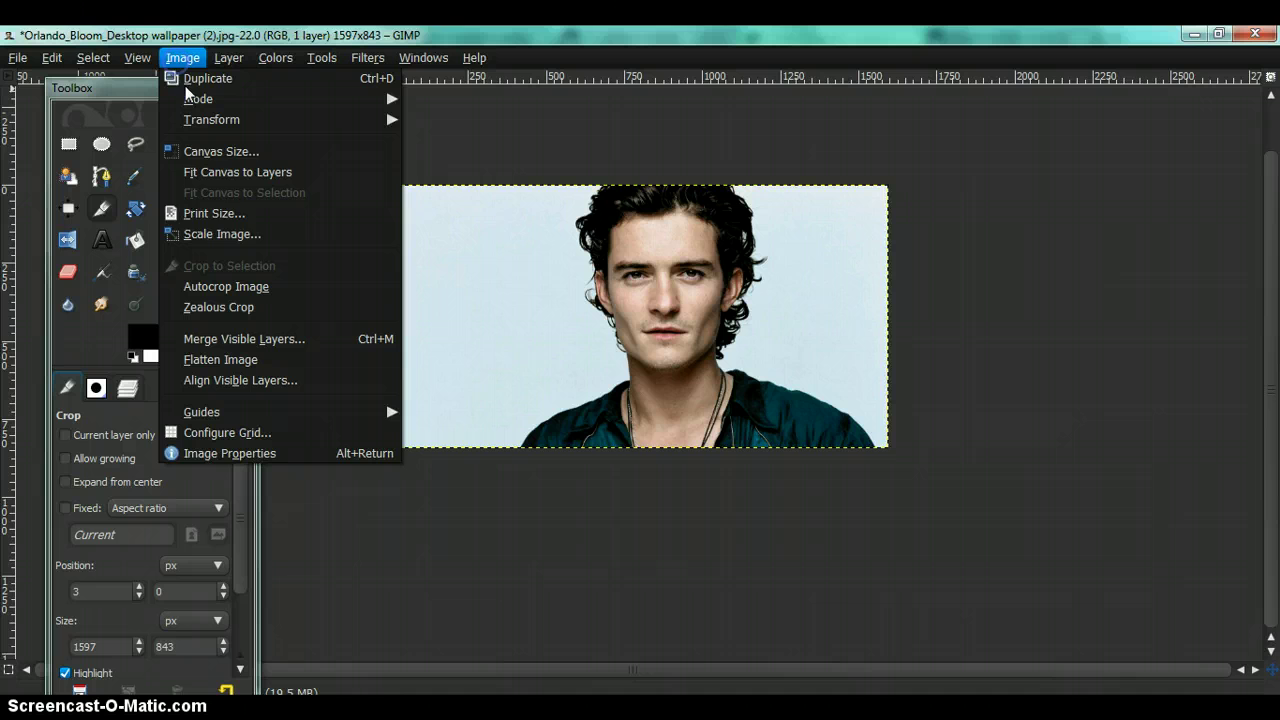
left_click(256, 233)
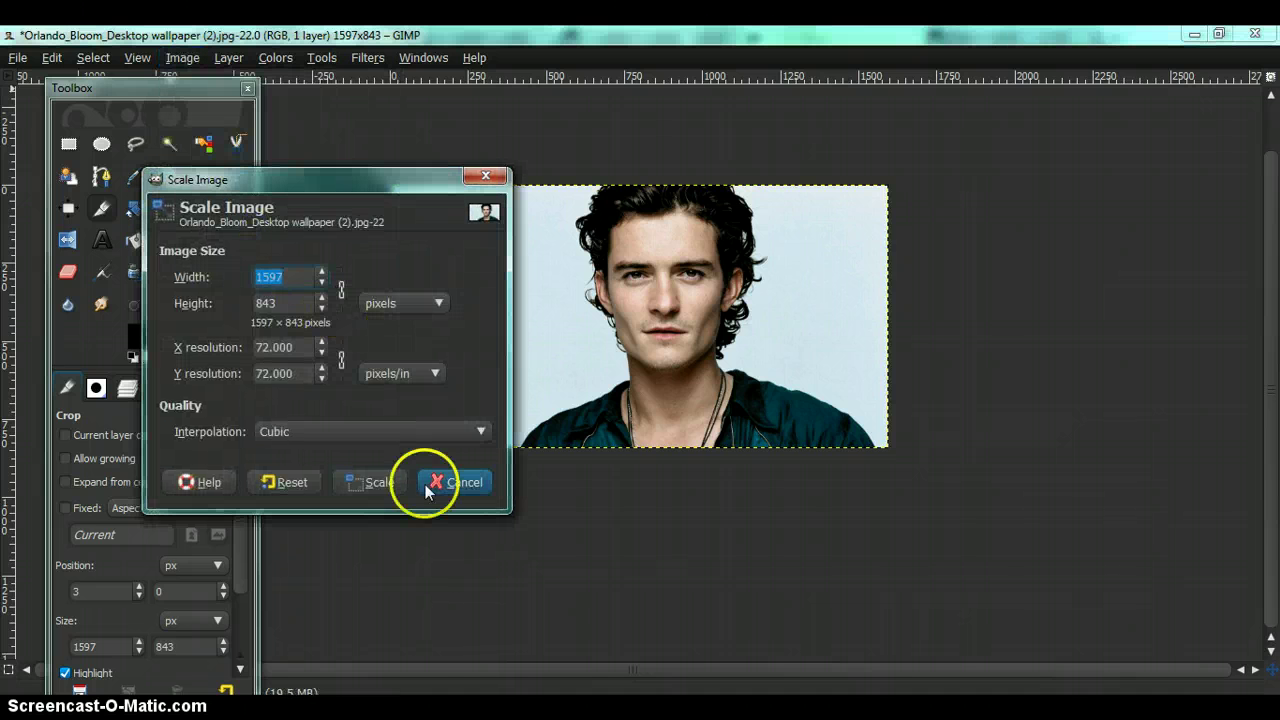
mouse_move(440, 705)
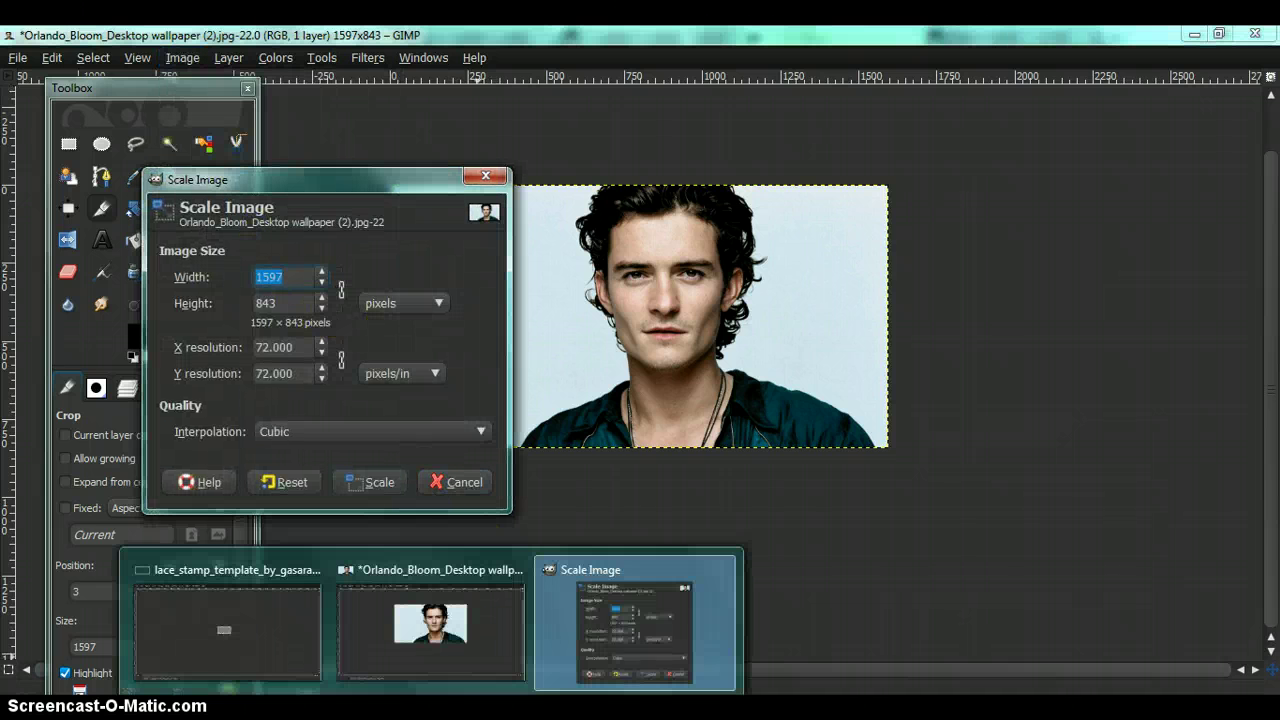
left_click(276, 617)
left_click(381, 202)
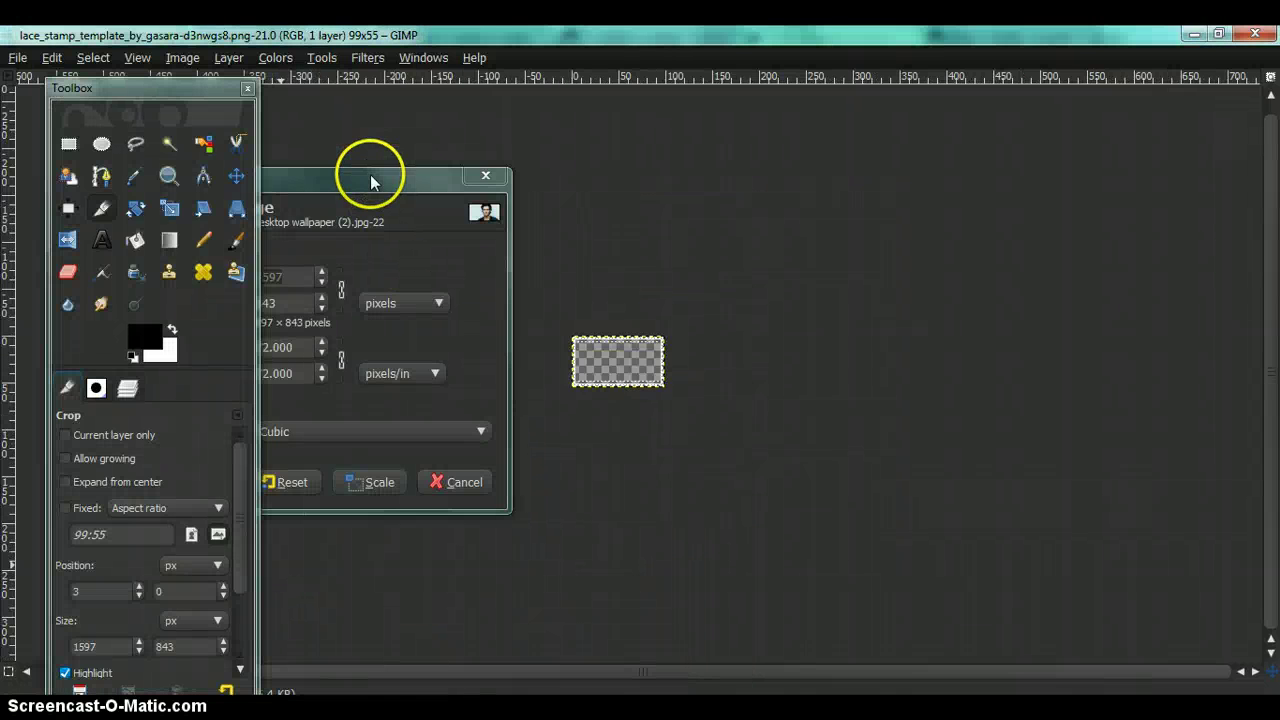
left_click_drag(370, 174, 540, 186)
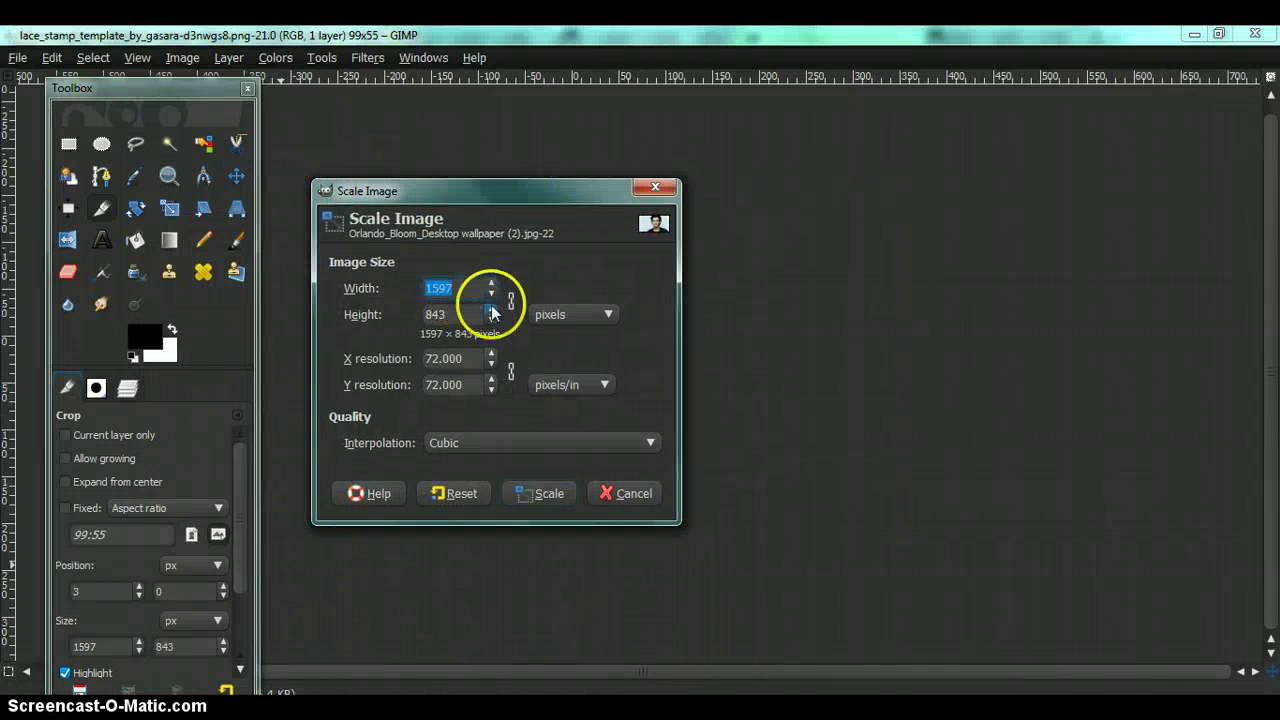
Unlink width and height and scale the portrait to 99×55 pixels.
left_click(510, 300)
left_click(475, 291)
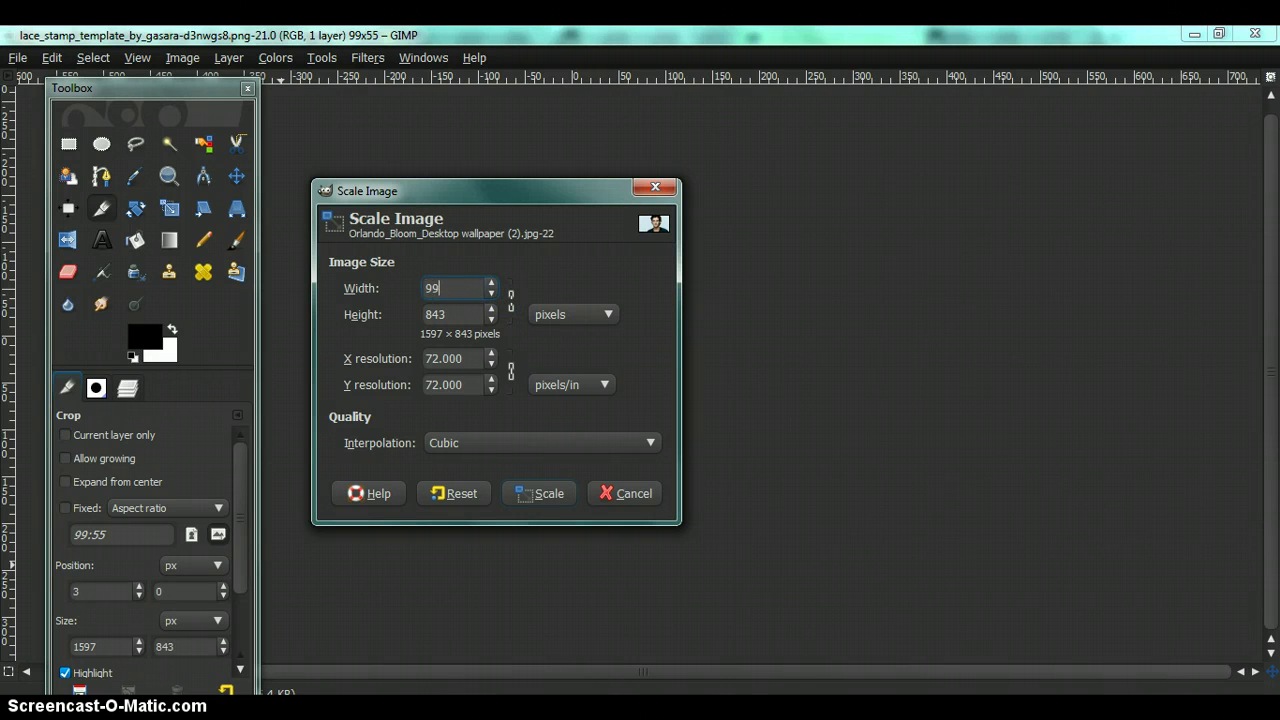
type("99")
left_click(479, 312)
key("BackSpace")
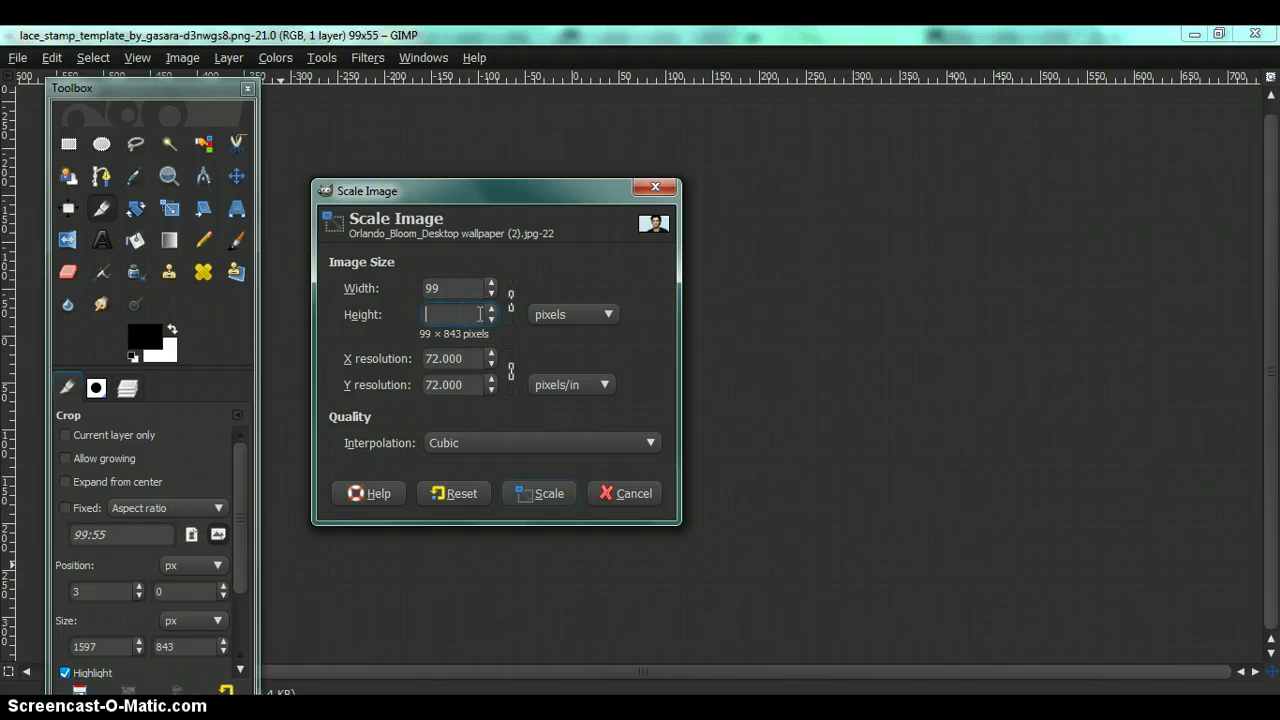
type("55")
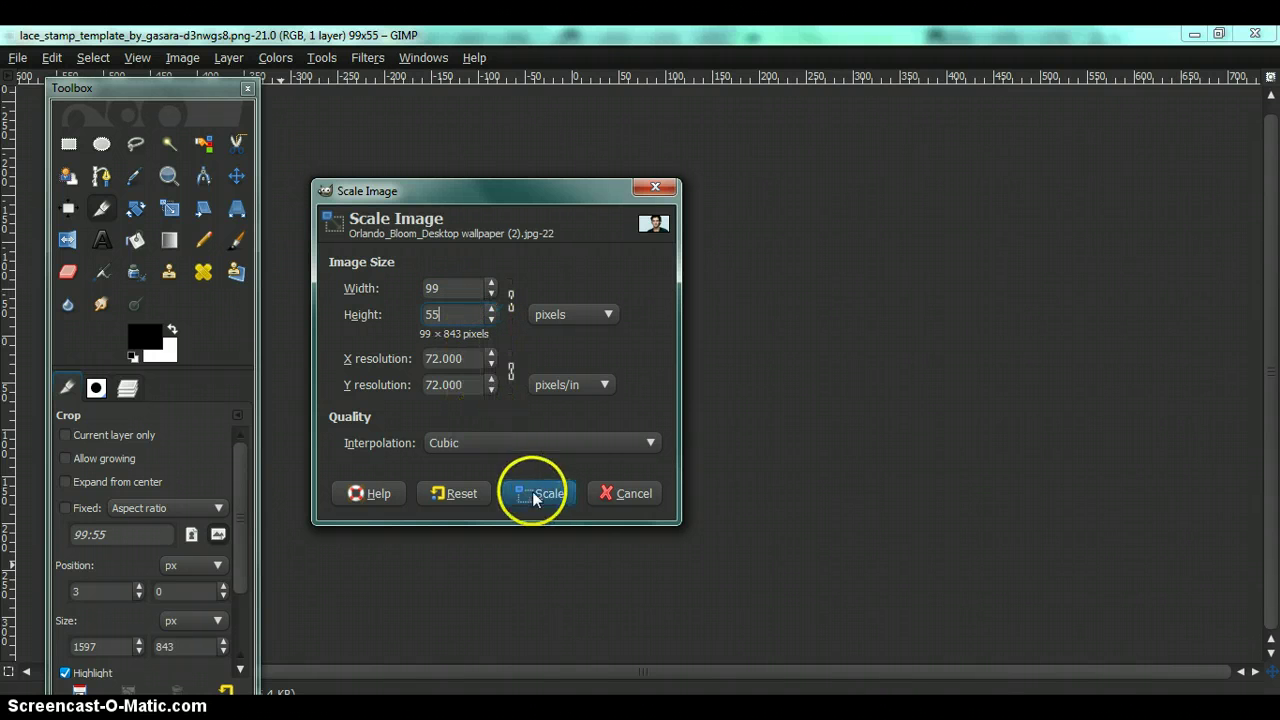
left_click(532, 492)
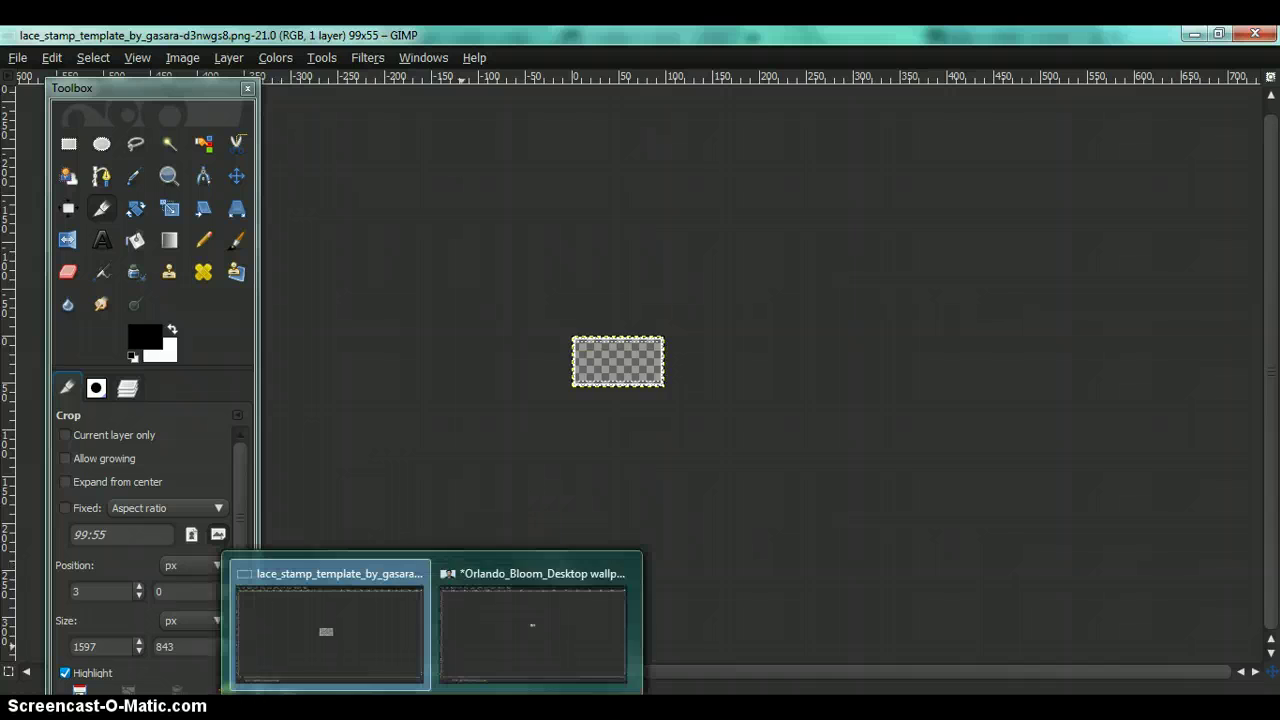
Return to the scaled portrait and zoom in to inspect it.
left_click(477, 668)
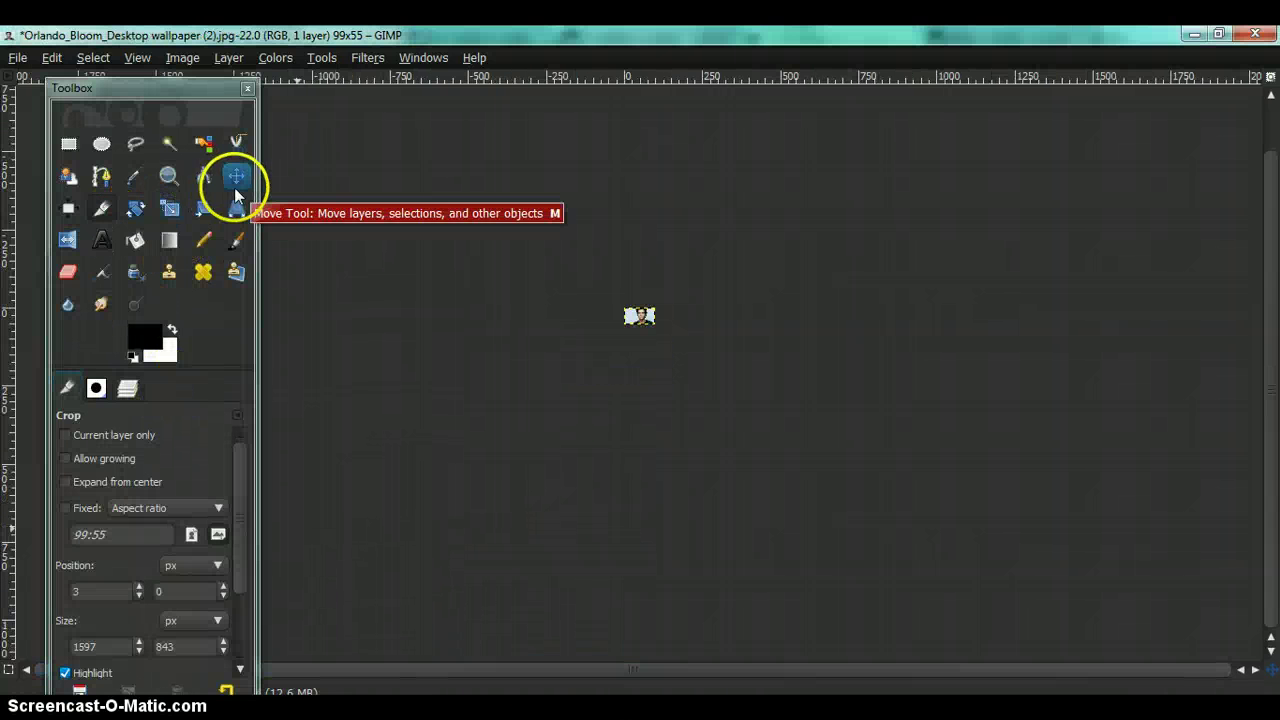
left_click(172, 178)
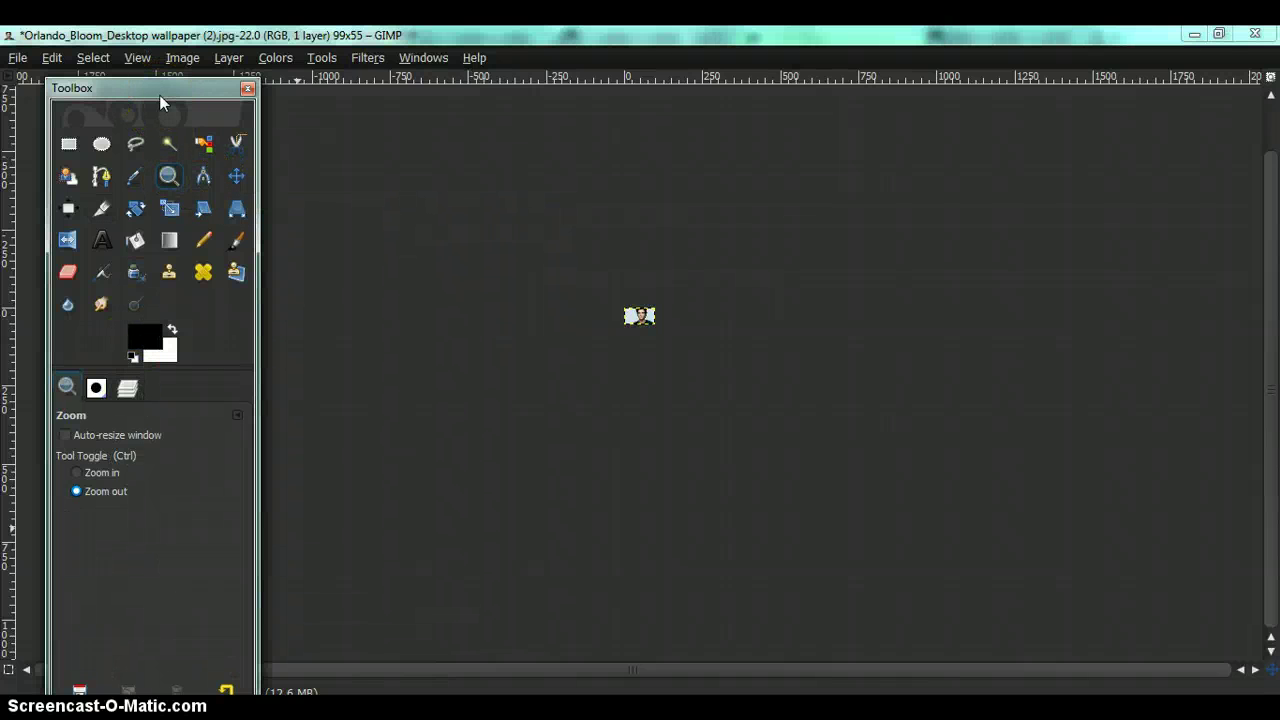
left_click_drag(159, 94, 160, 57)
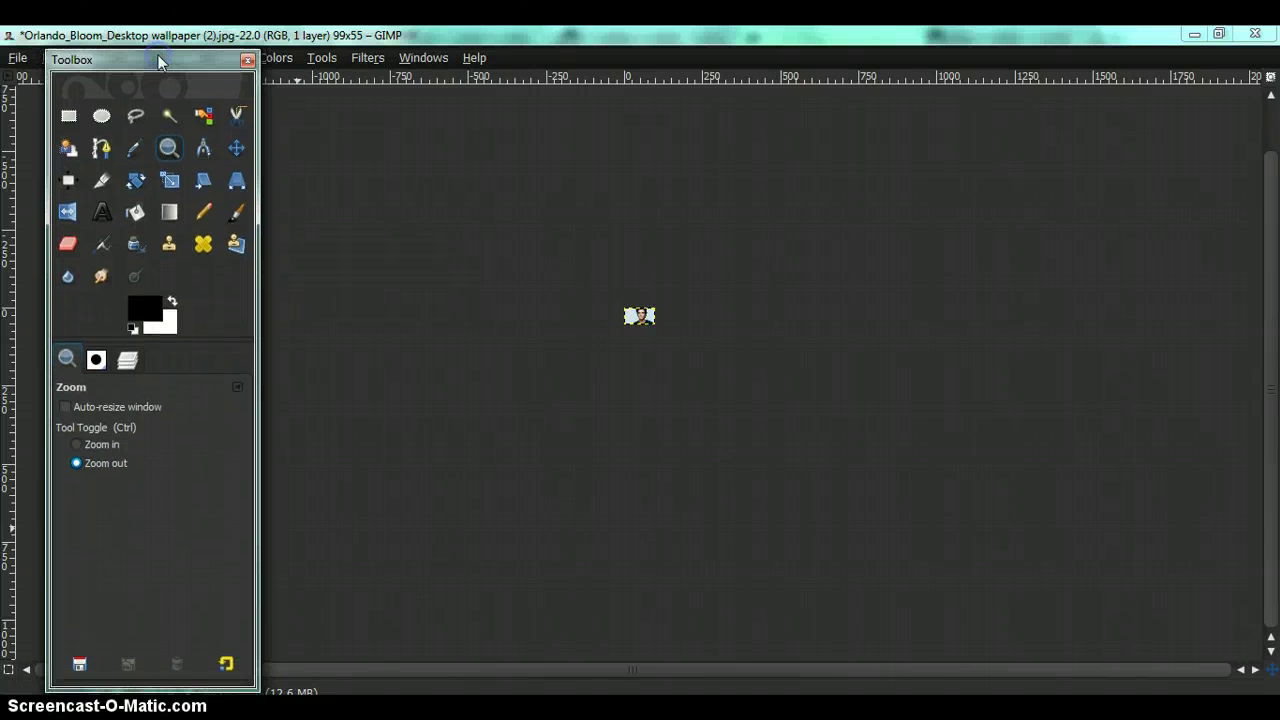
left_click(621, 320)
left_click(100, 444)
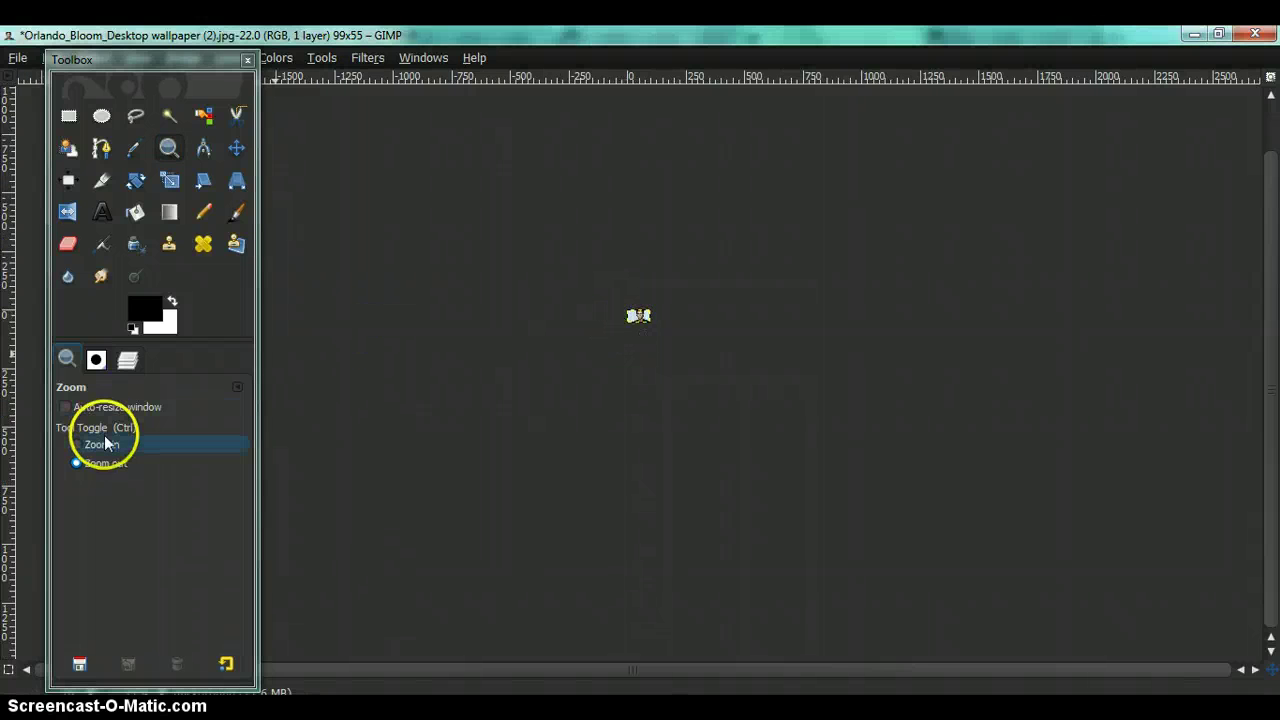
left_click(572, 287)
left_click(573, 290)
left_click(573, 290)
left_click(575, 292)
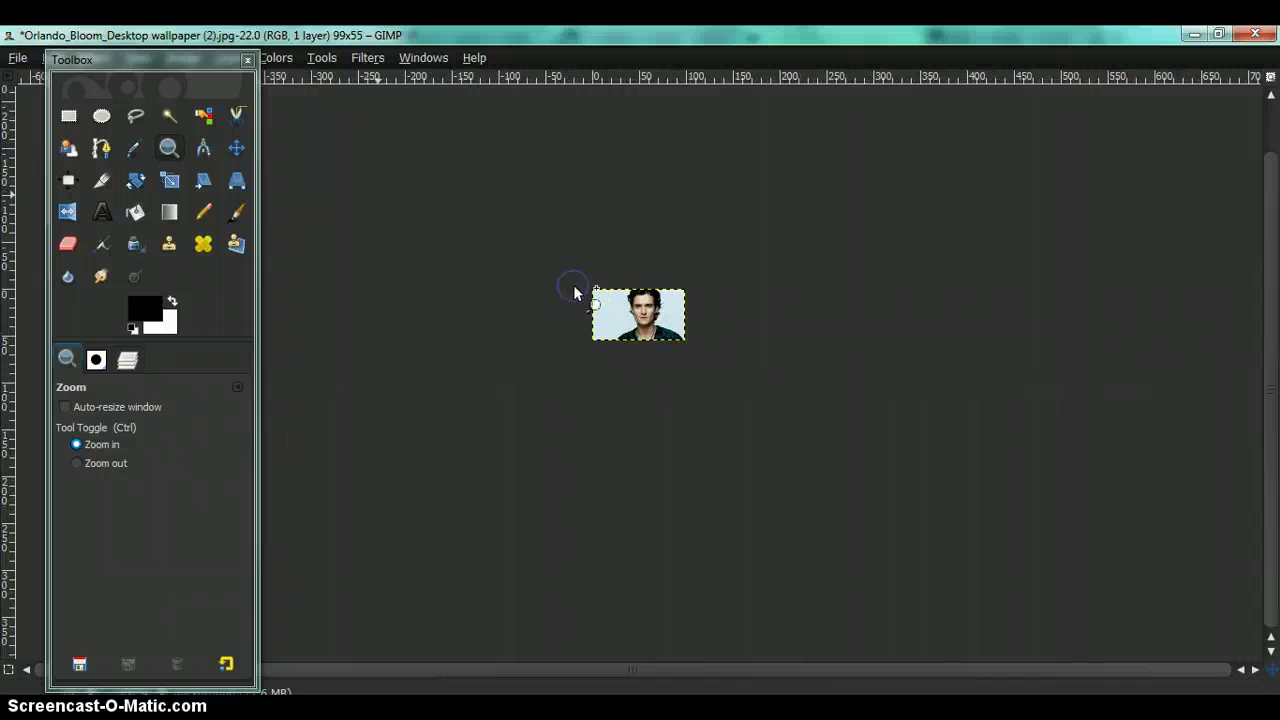
Copy the whole scaled portrait to the clipboard with Edit > Copy.
left_click(166, 146)
left_click(166, 70)
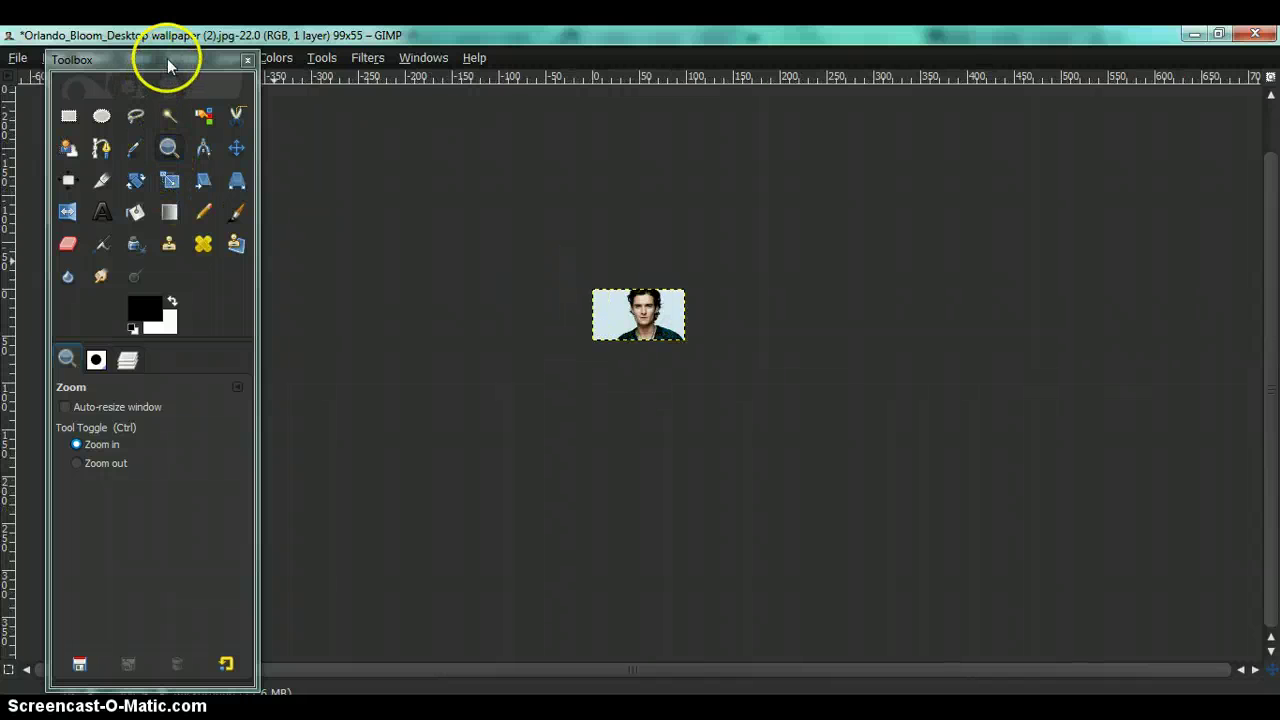
left_click_drag(160, 58, 126, 94)
left_click(58, 58)
left_click(109, 197)
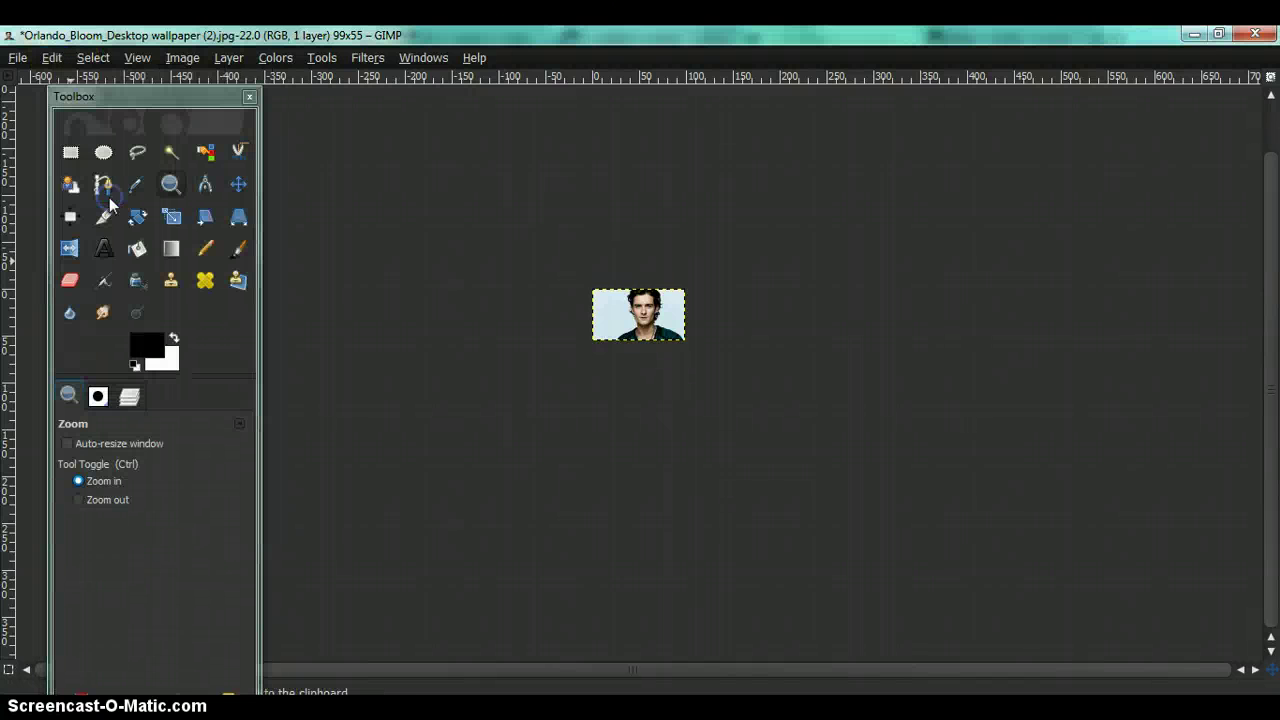
Paste the copied portrait into the lace stamp template.
left_click(366, 676)
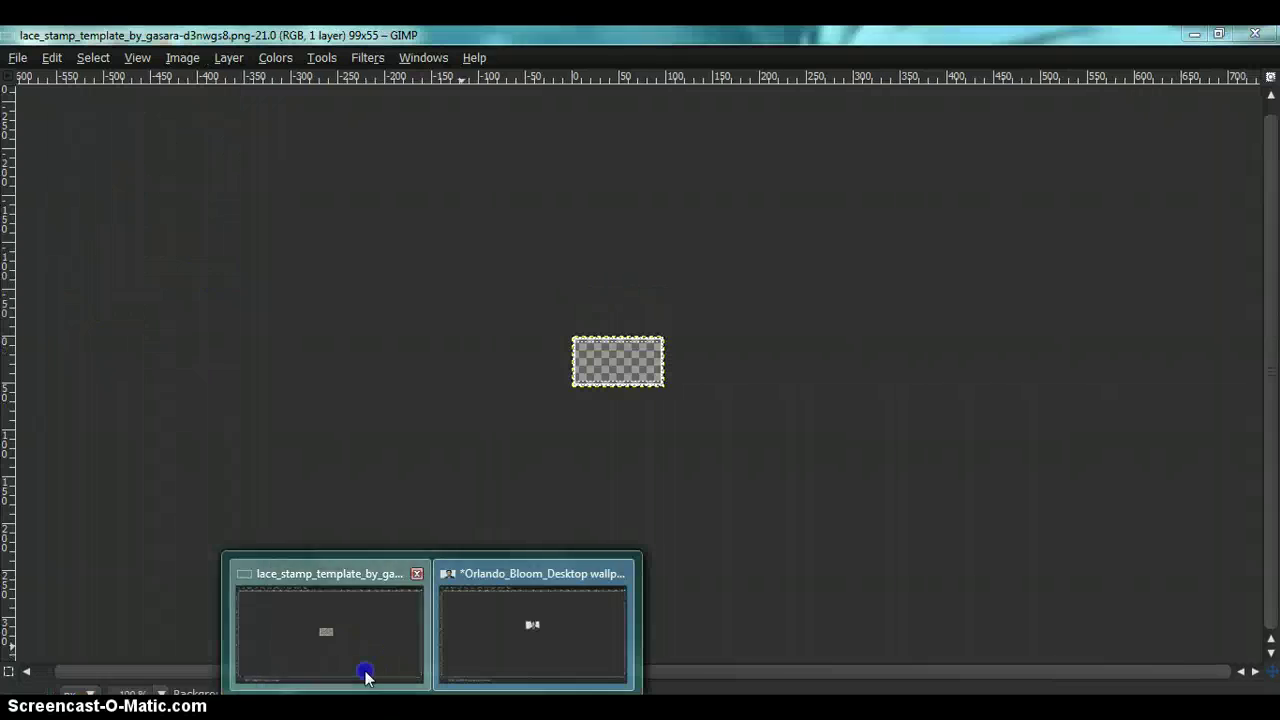
left_click(51, 57)
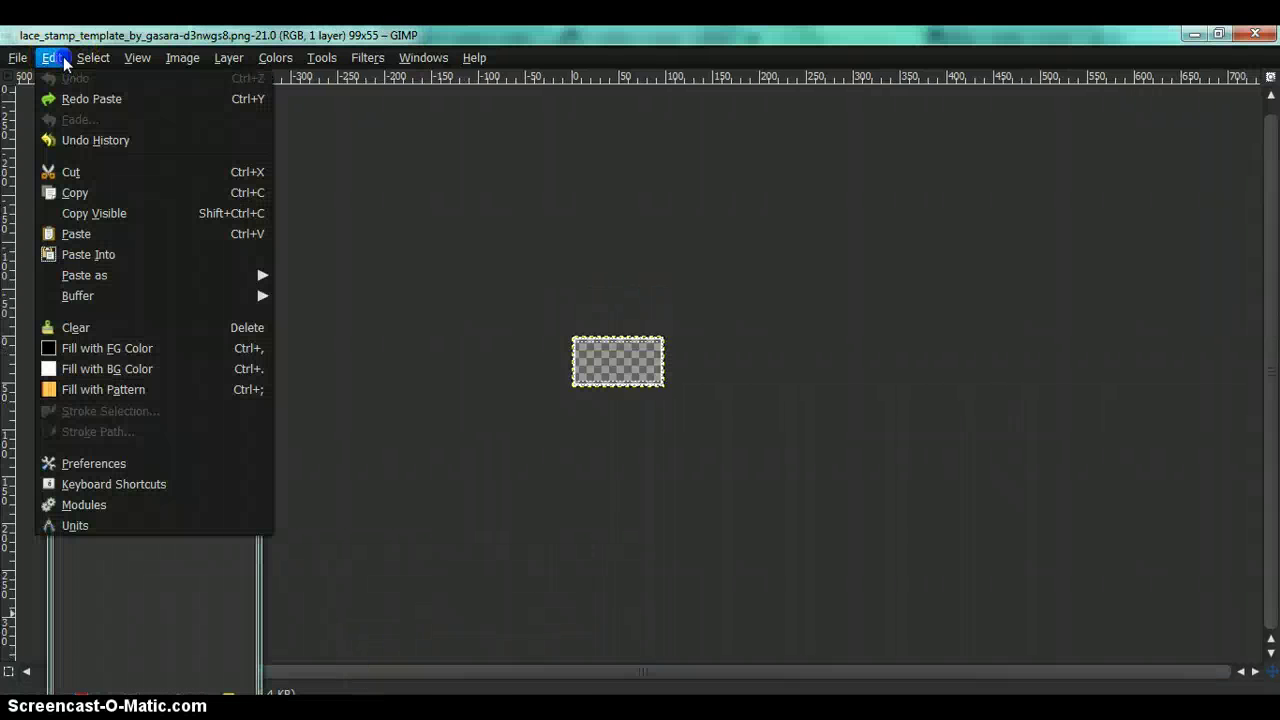
left_click(158, 233)
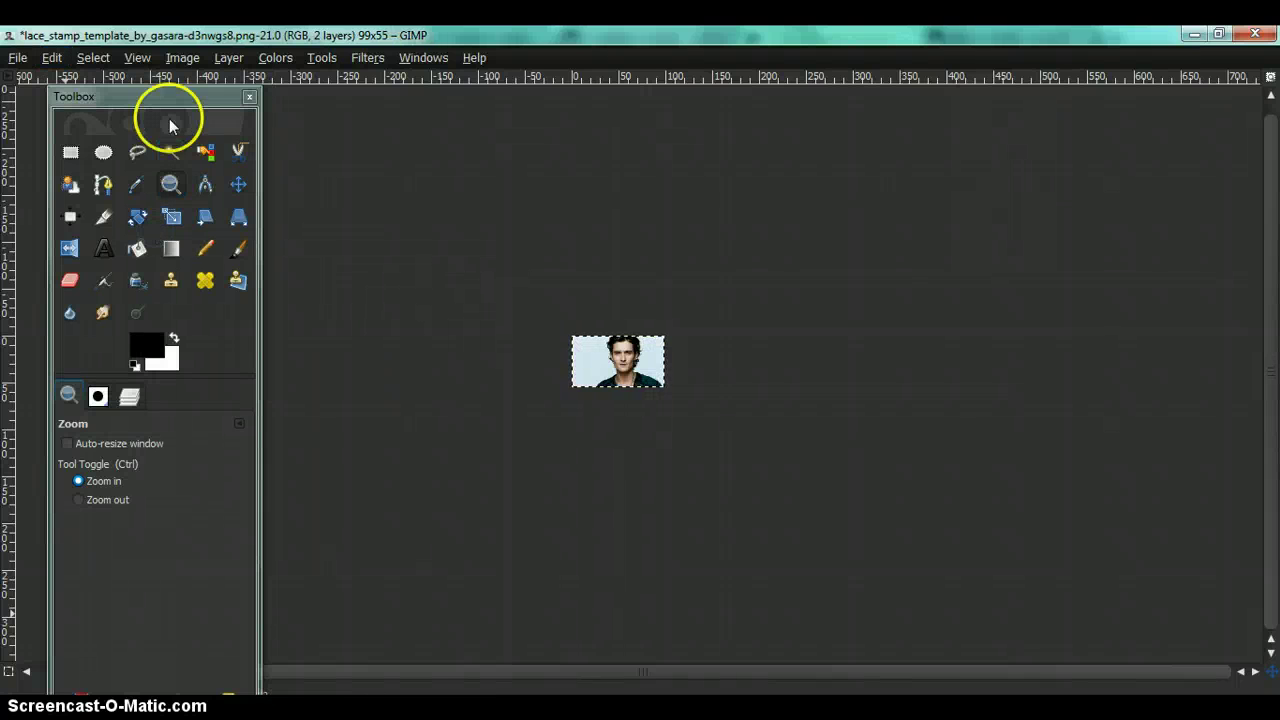
Make the pasted portrait a new Pasted Layer and move it below Background.
left_click(131, 398)
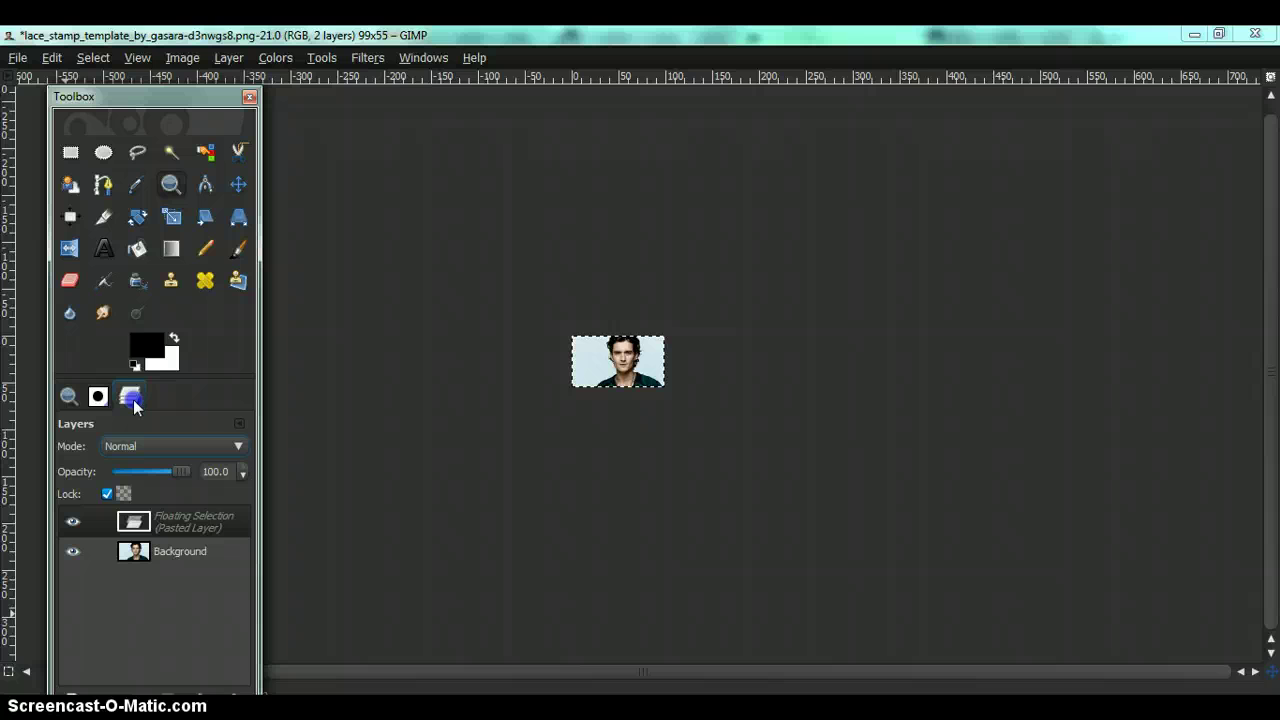
left_click(158, 102)
left_click_drag(158, 102, 157, 43)
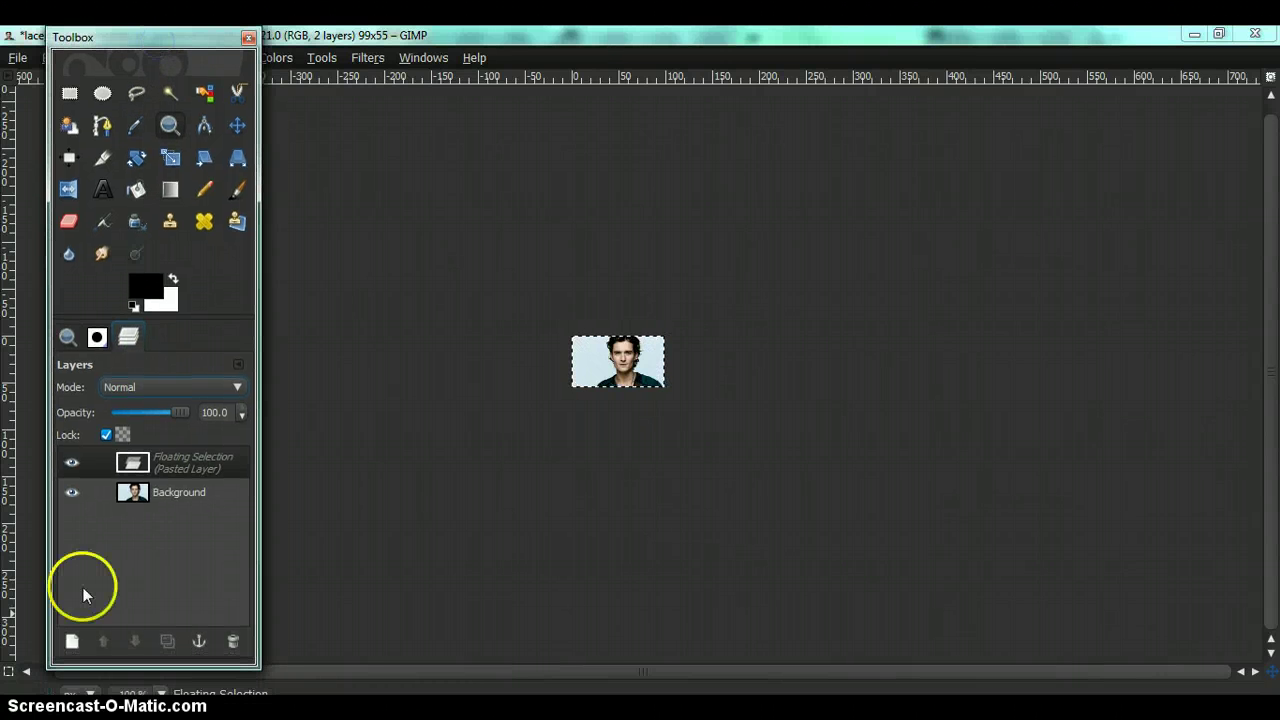
left_click(69, 641)
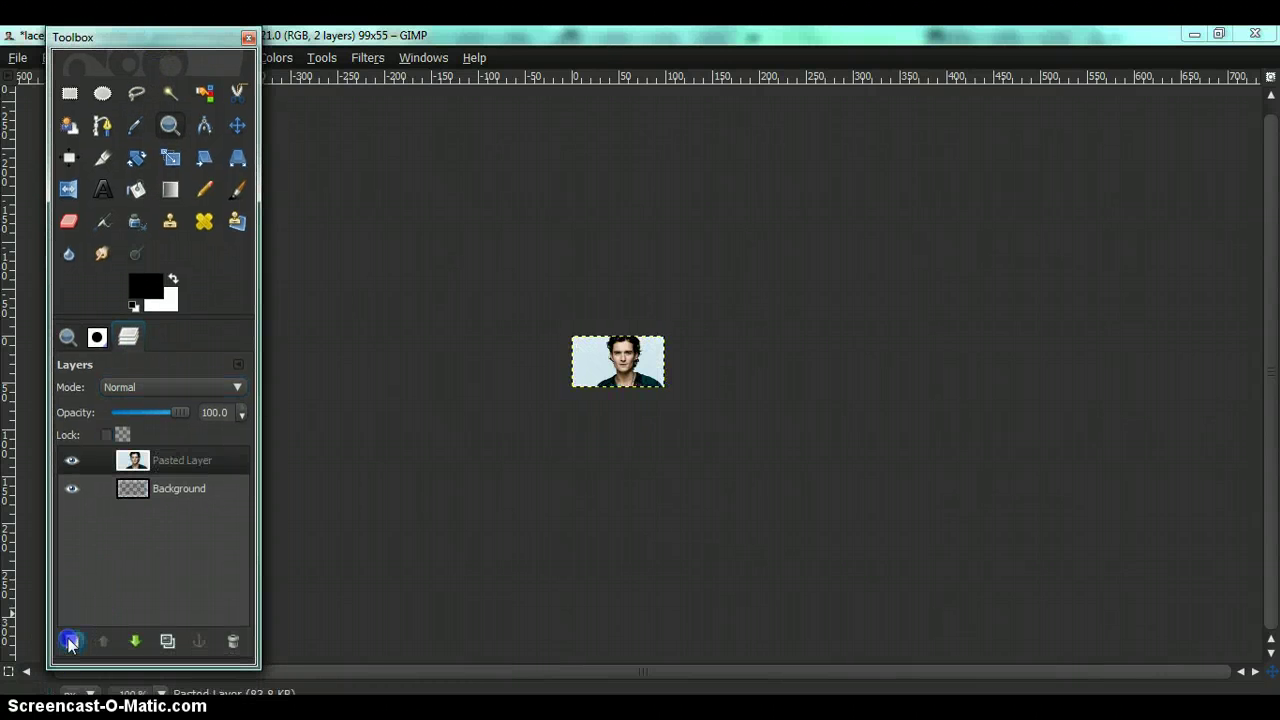
left_click(183, 460)
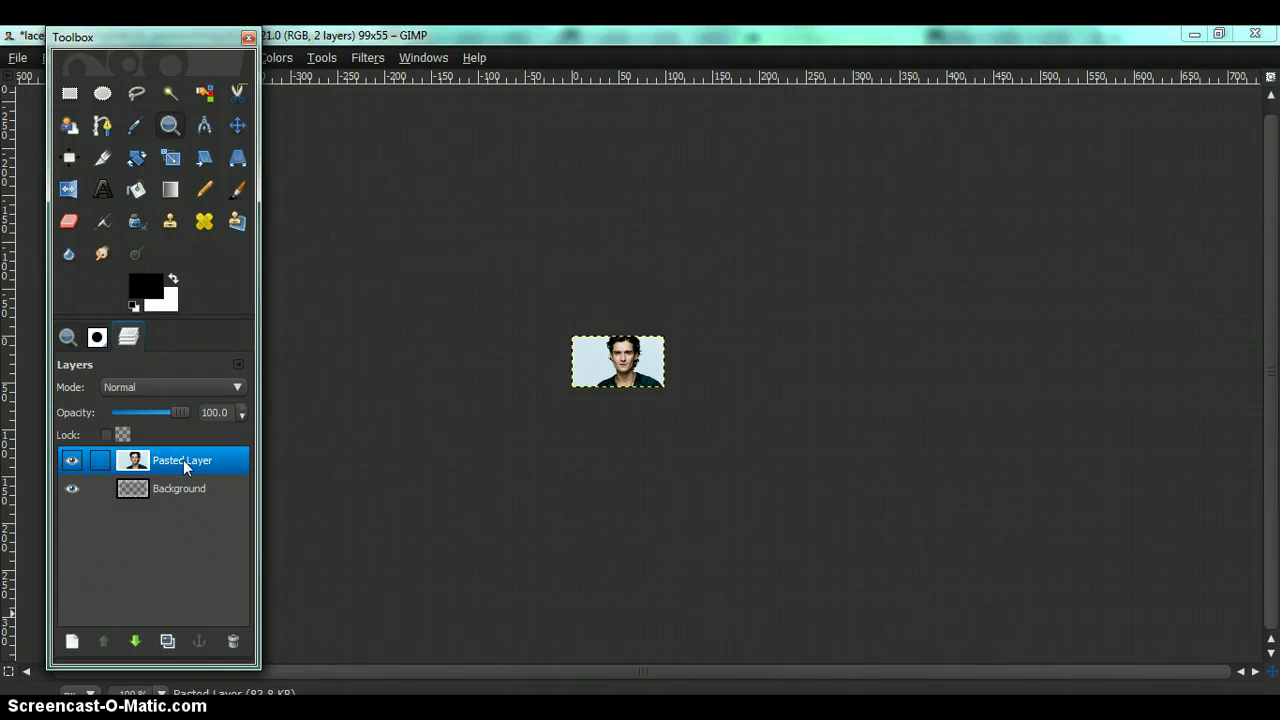
left_click_drag(183, 460, 178, 496)
left_click(192, 464)
left_click(192, 175)
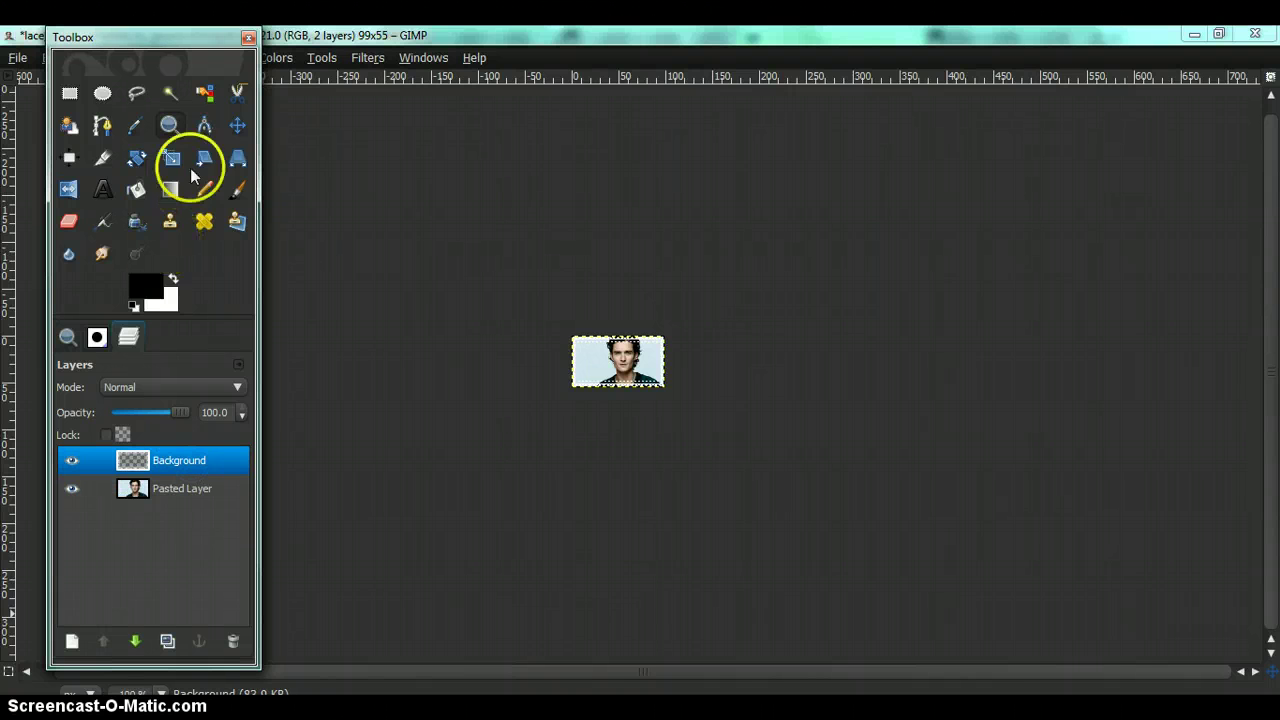
left_click(67, 337)
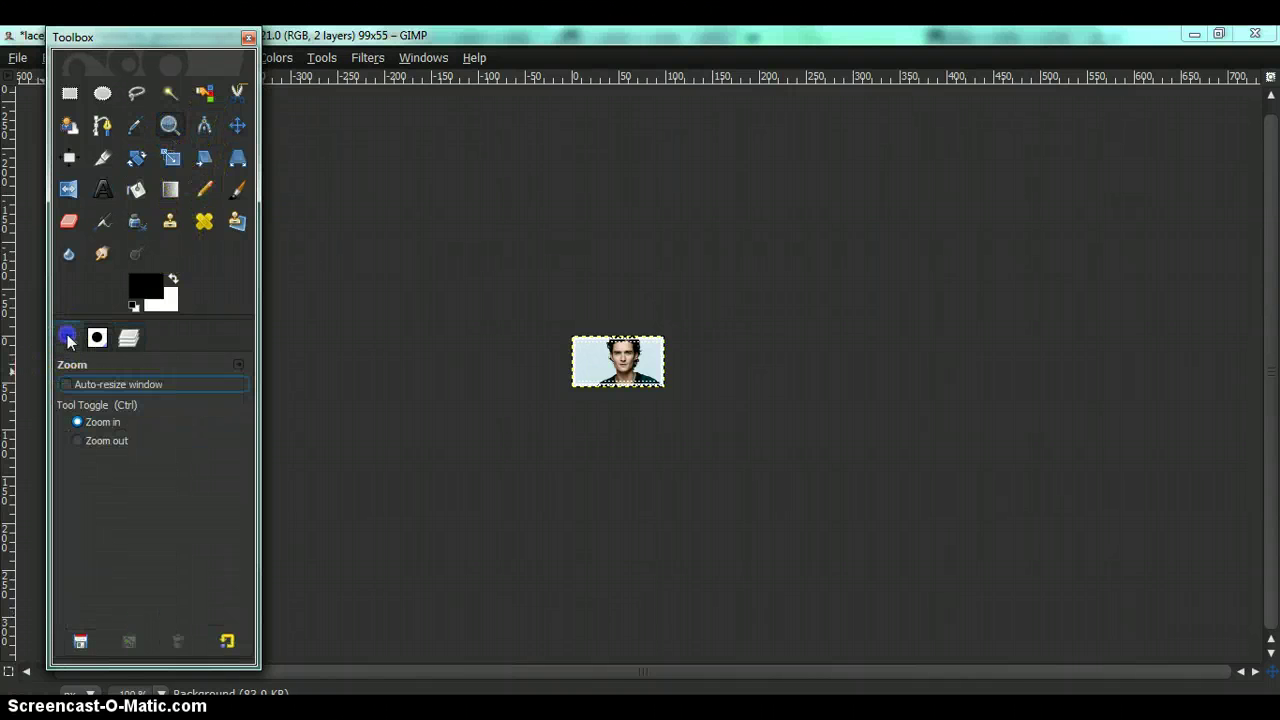
Zoom in on the stamp, pick the Eraser and select Pasted Layer.
left_click(595, 365)
left_click(598, 366)
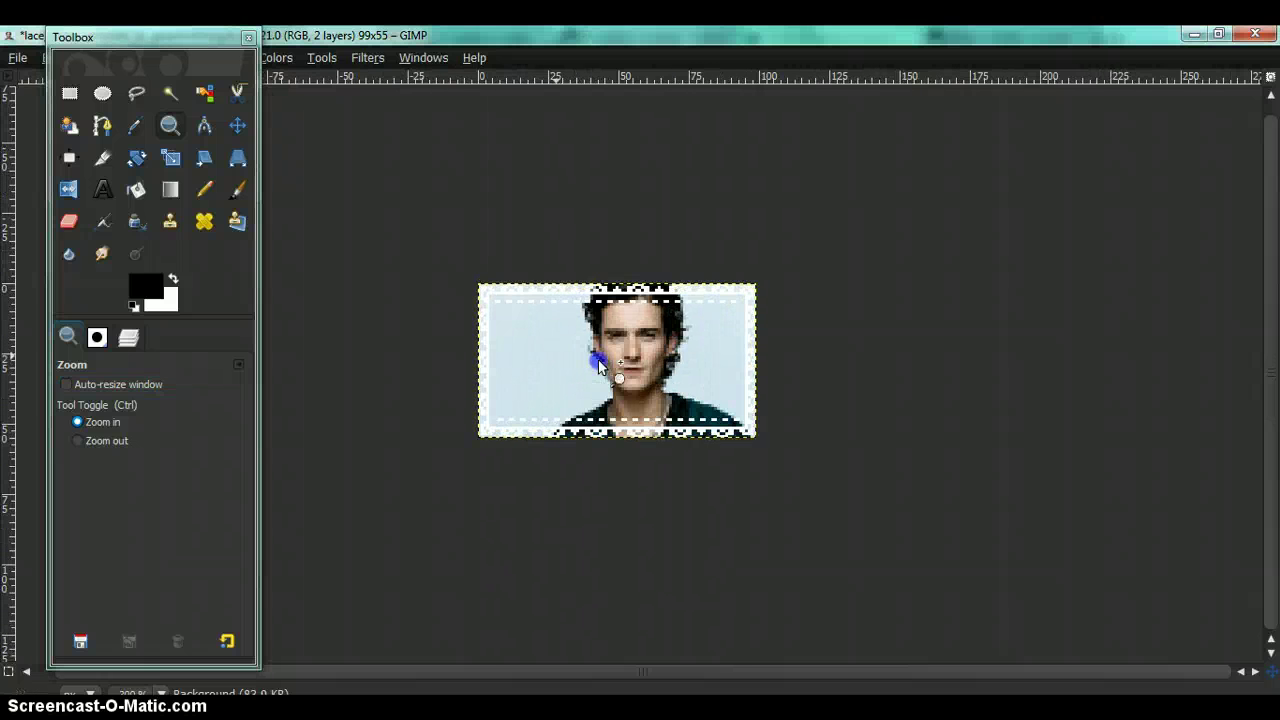
left_click(598, 366)
left_click(84, 218)
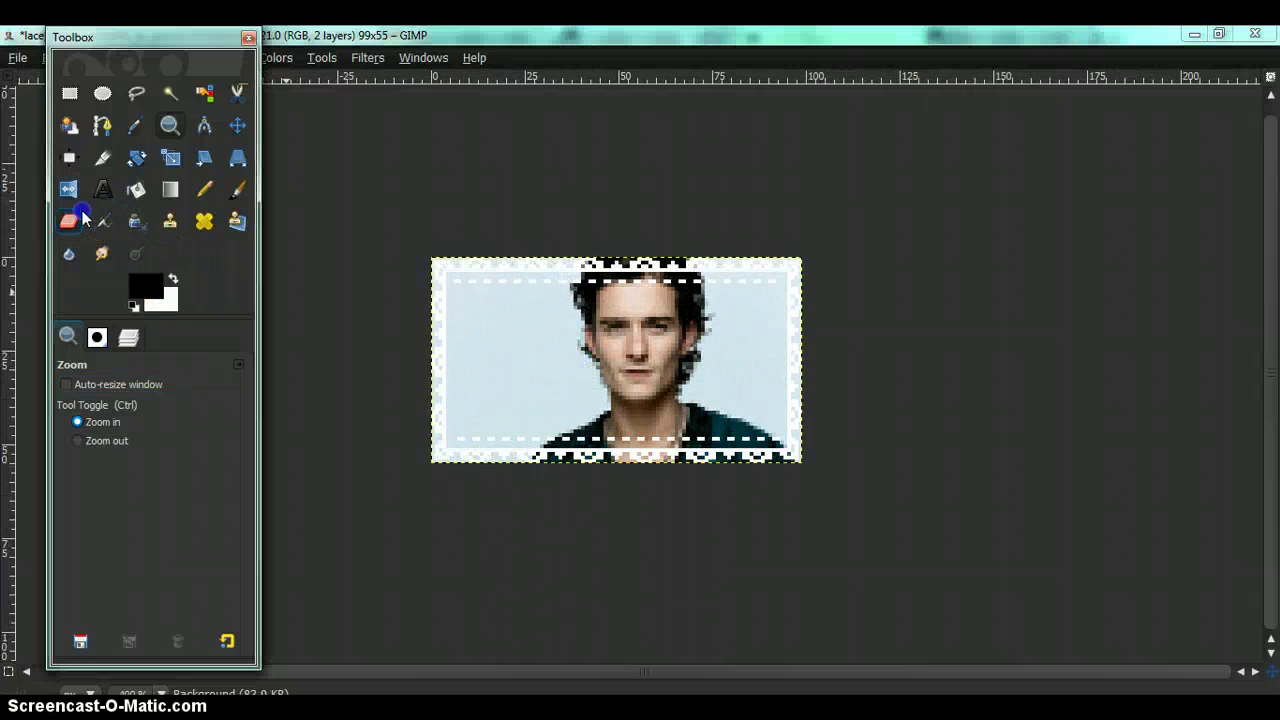
left_click(128, 337)
left_click(154, 482)
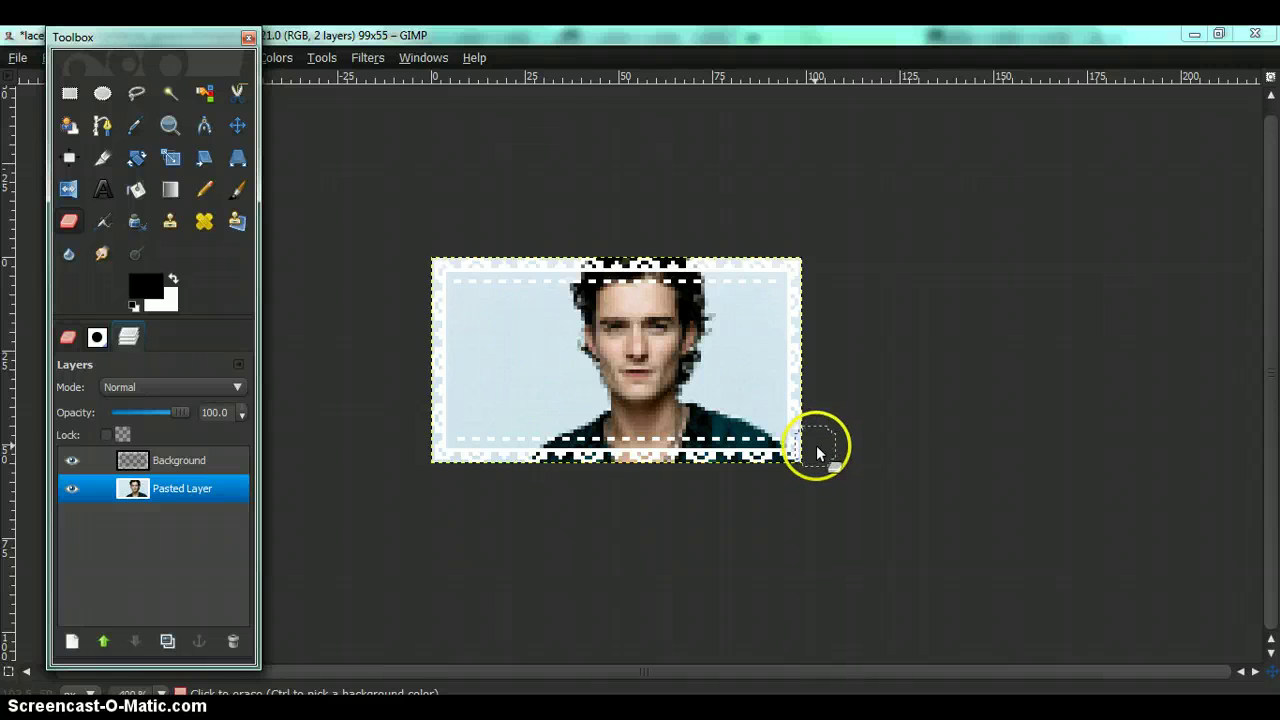
Erase the photo along the right, top and bottom edges beneath the lace.
mouse_move(818, 450)
left_mouse_down()
mouse_move(813, 262)
mouse_move(811, 416)
left_mouse_up()
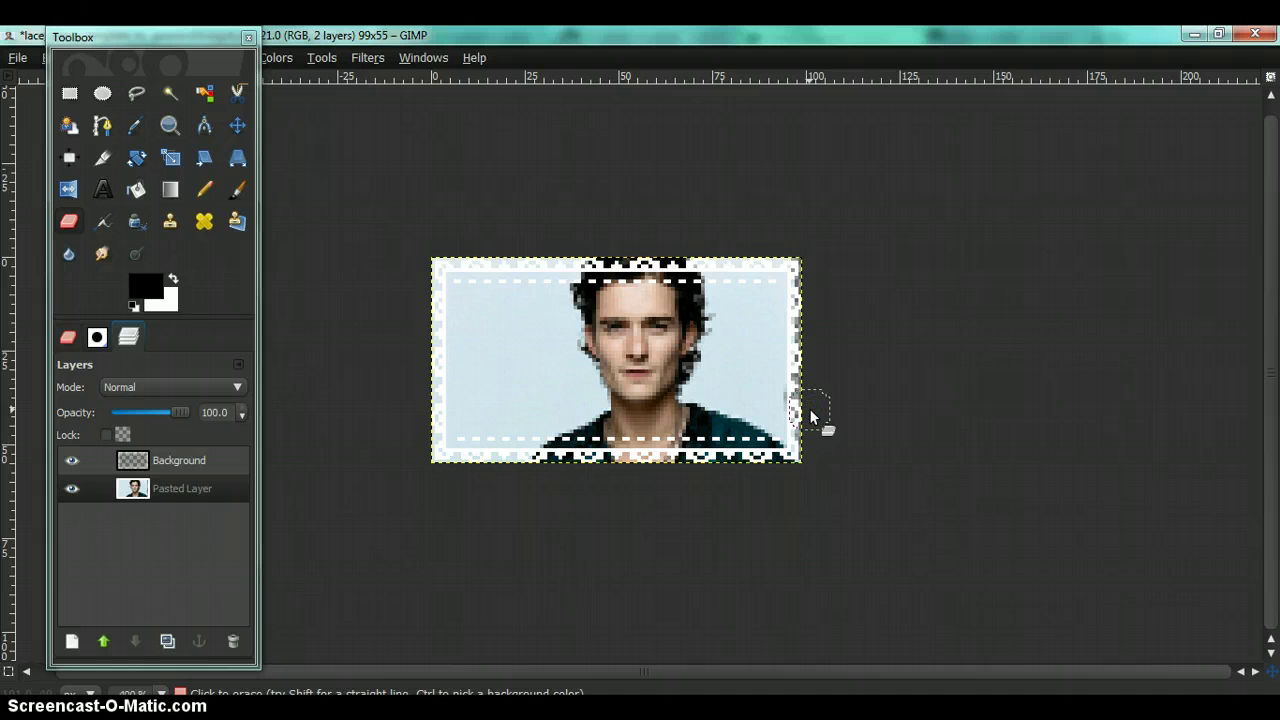
left_click(838, 416)
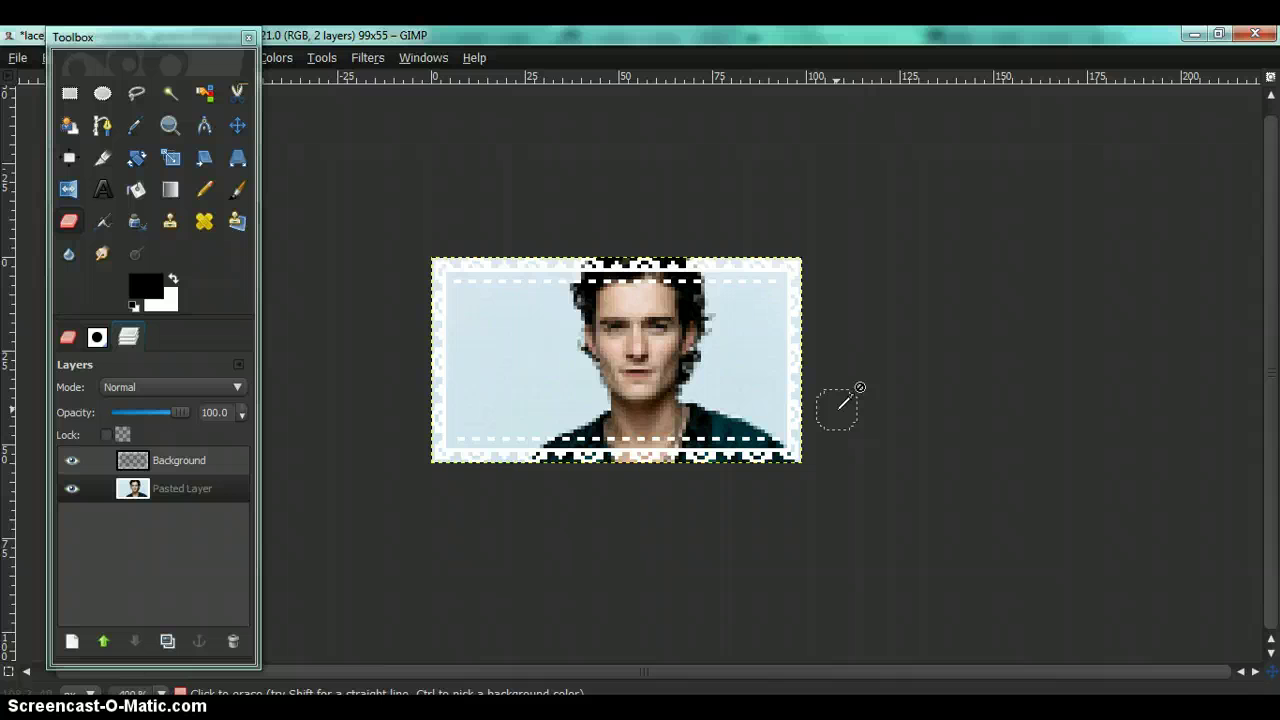
mouse_move(828, 370)
left_mouse_down()
mouse_move(811, 271)
mouse_move(811, 477)
mouse_move(591, 480)
mouse_move(458, 456)
mouse_move(436, 466)
mouse_move(422, 392)
mouse_move(431, 268)
left_mouse_up()
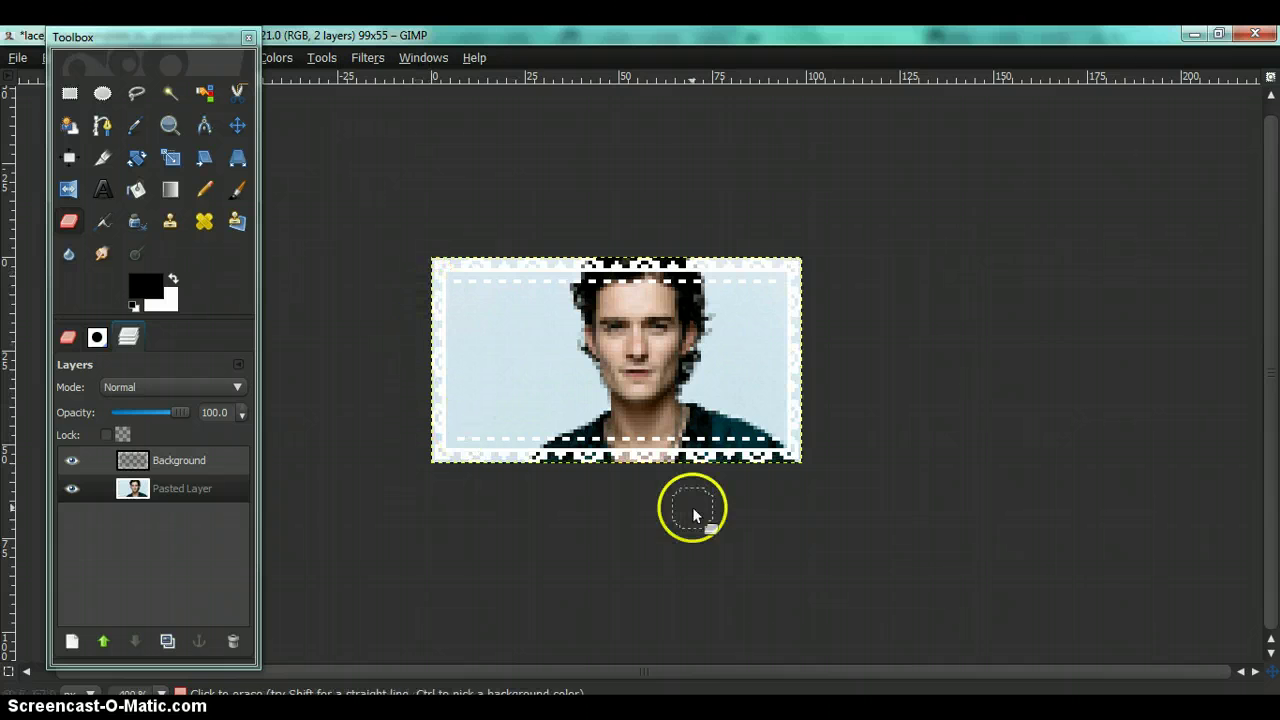
mouse_move(806, 458)
left_mouse_down()
mouse_move(820, 356)
mouse_move(817, 290)
mouse_move(813, 388)
mouse_move(807, 252)
left_mouse_up()
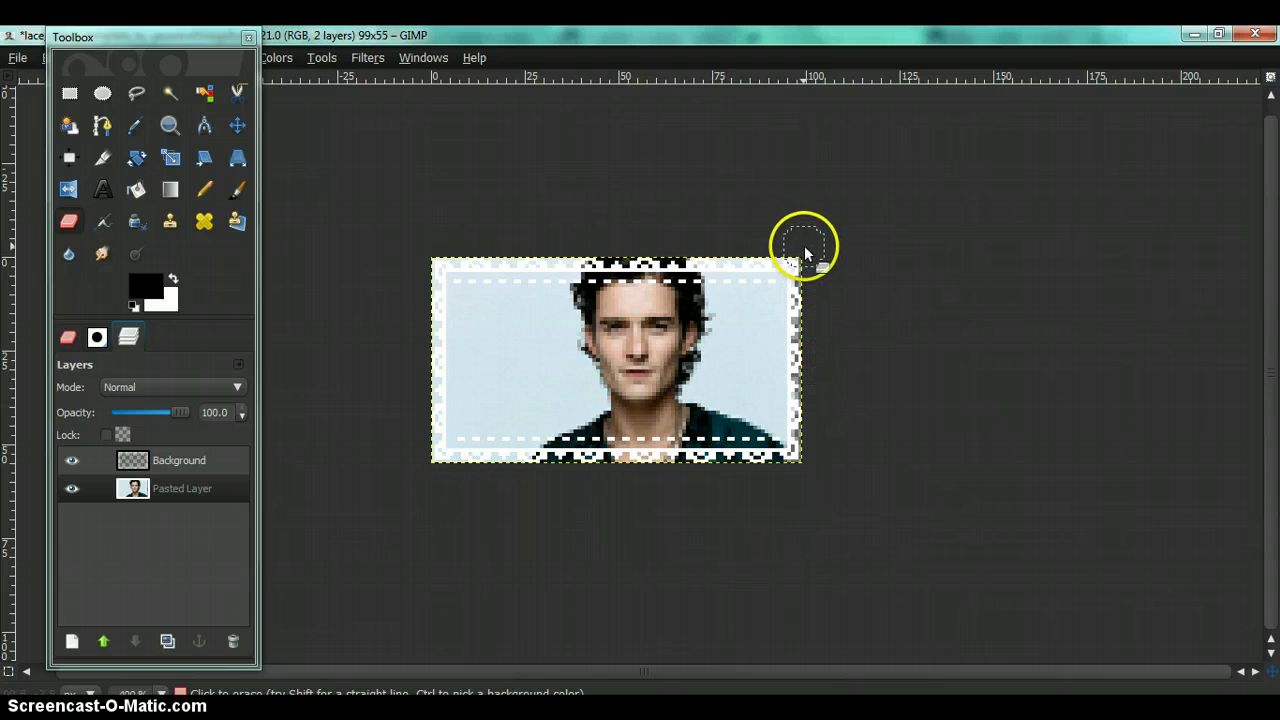
left_click_drag(795, 257, 585, 243)
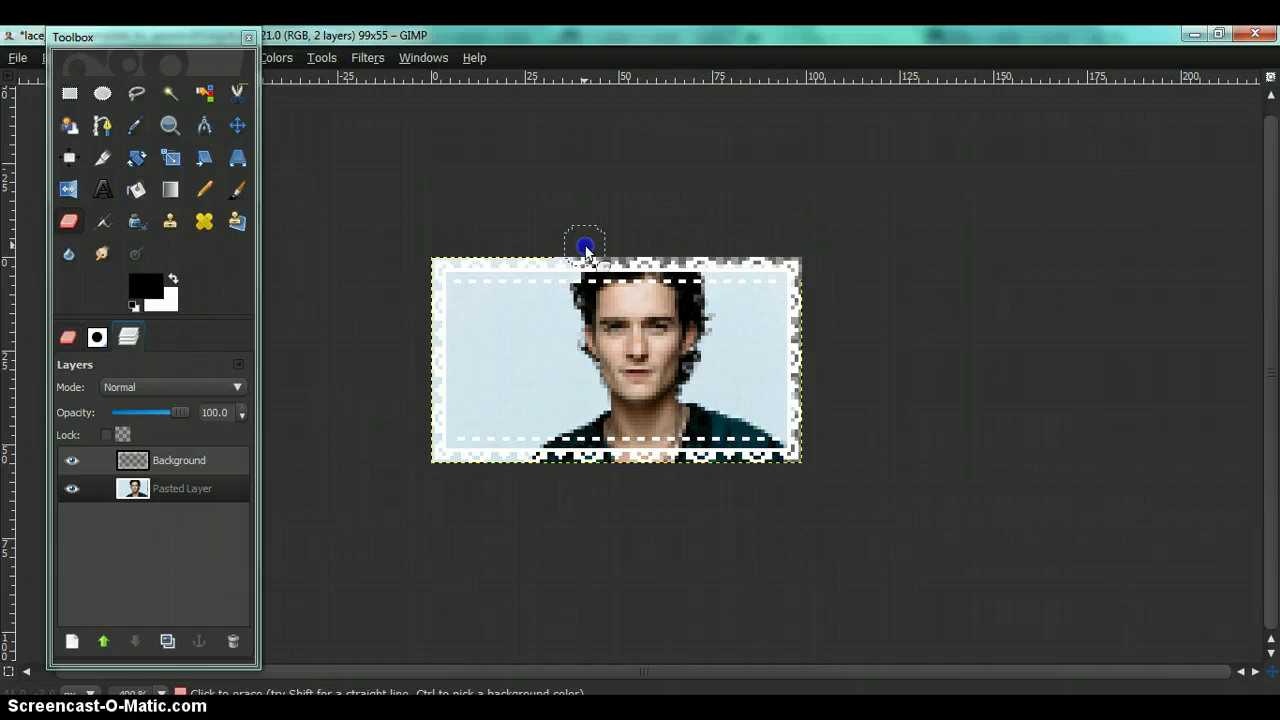
mouse_move(548, 250)
left_mouse_down()
mouse_move(432, 249)
mouse_move(419, 444)
left_mouse_up()
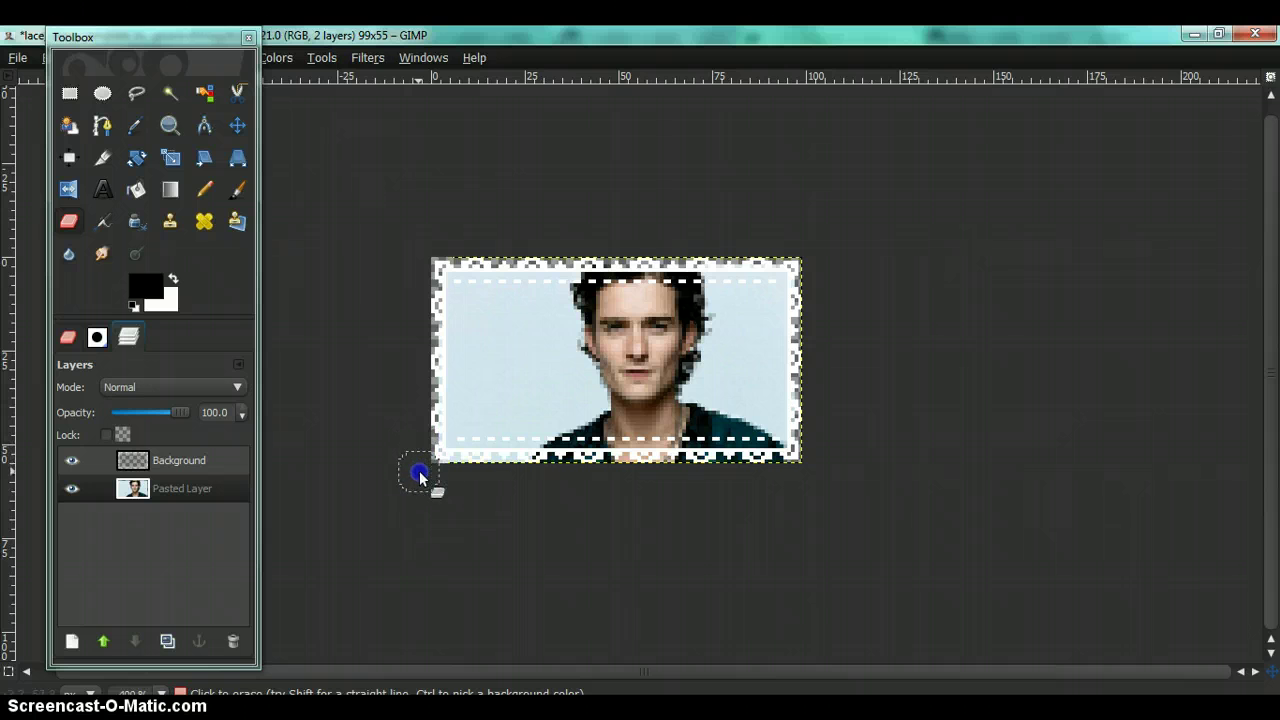
mouse_move(458, 480)
left_mouse_down()
mouse_move(783, 480)
mouse_move(663, 471)
mouse_move(694, 466)
mouse_move(437, 474)
left_mouse_up()
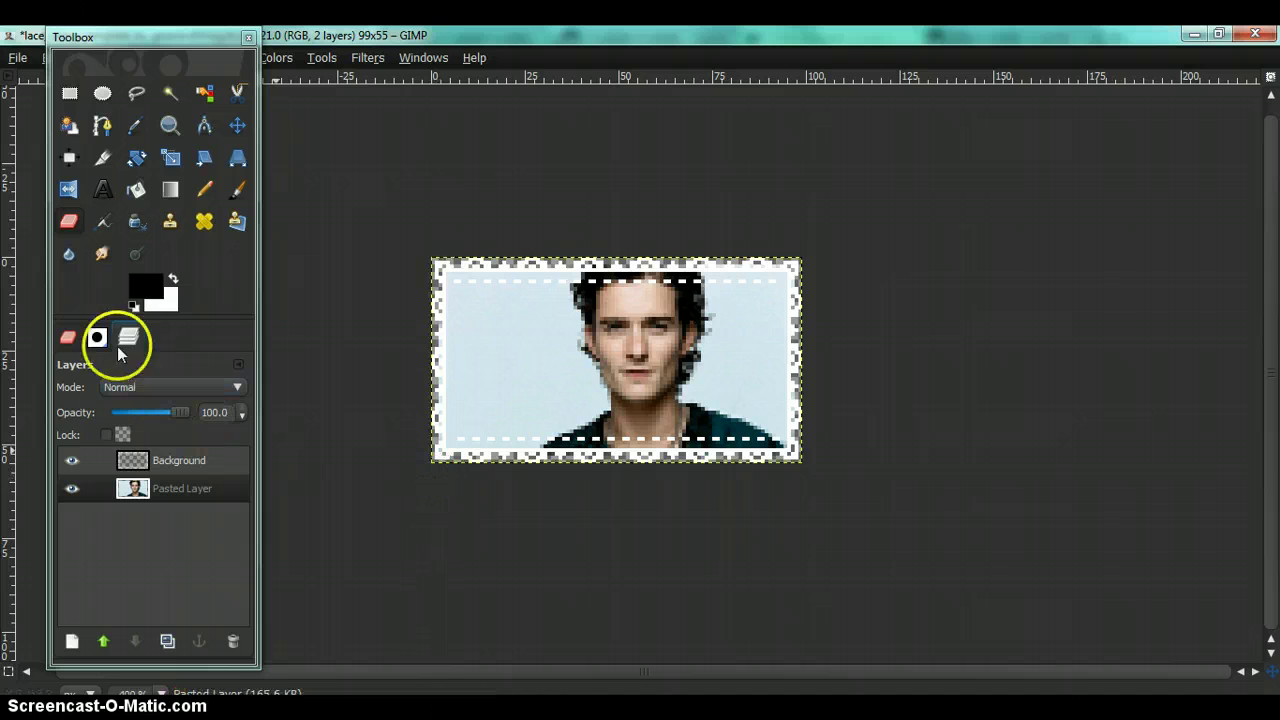
Zoom the stamp out to 66.7%, then back in to 100% actual size.
left_click(167, 131)
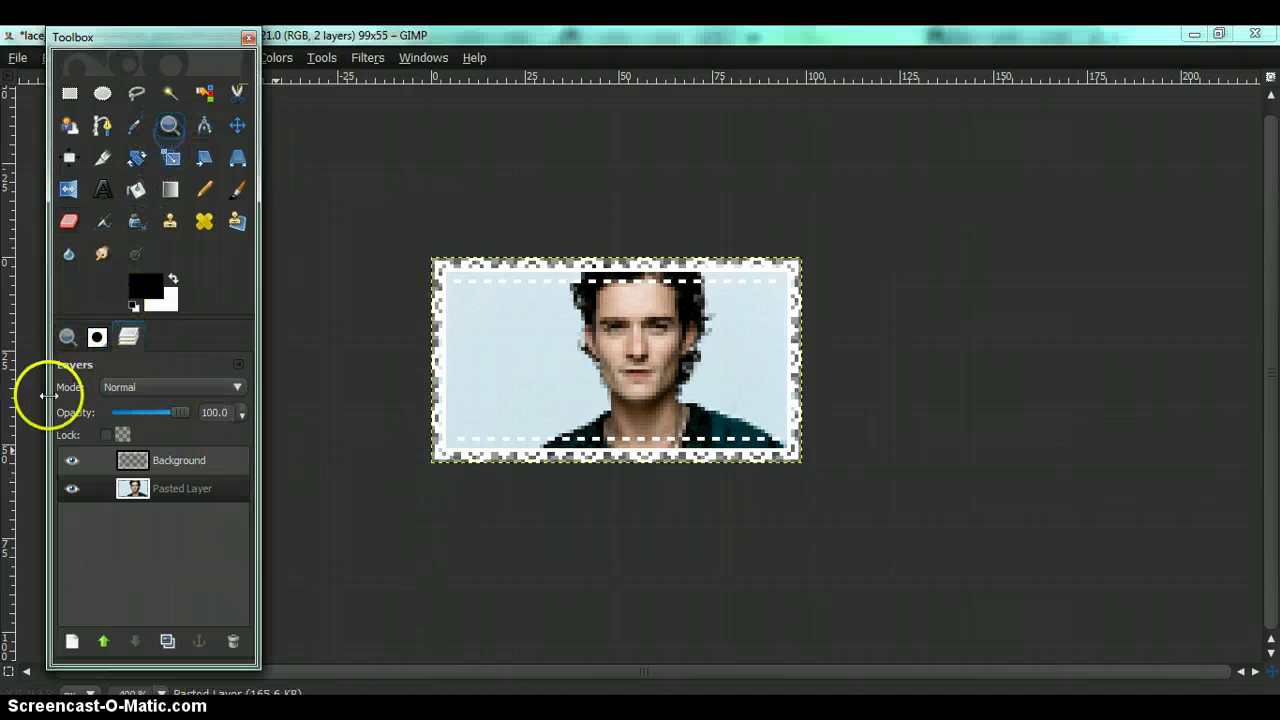
left_click(67, 340)
left_click(124, 438)
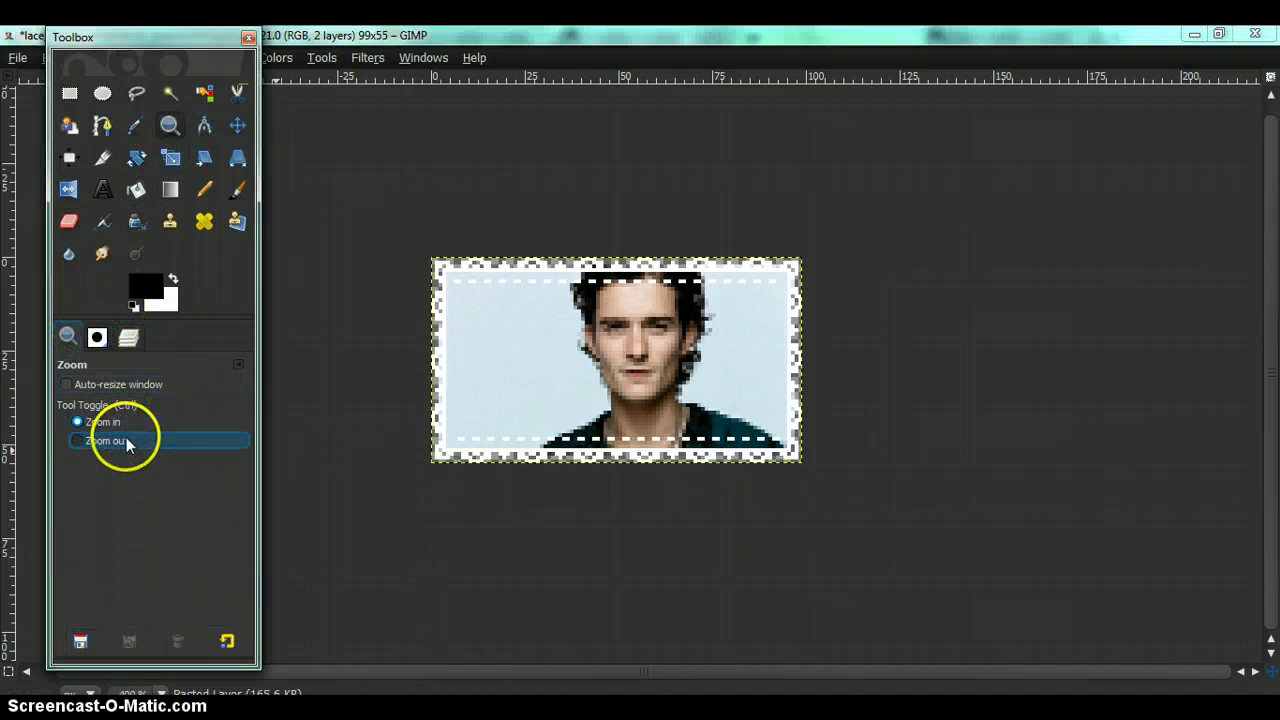
left_click(533, 392)
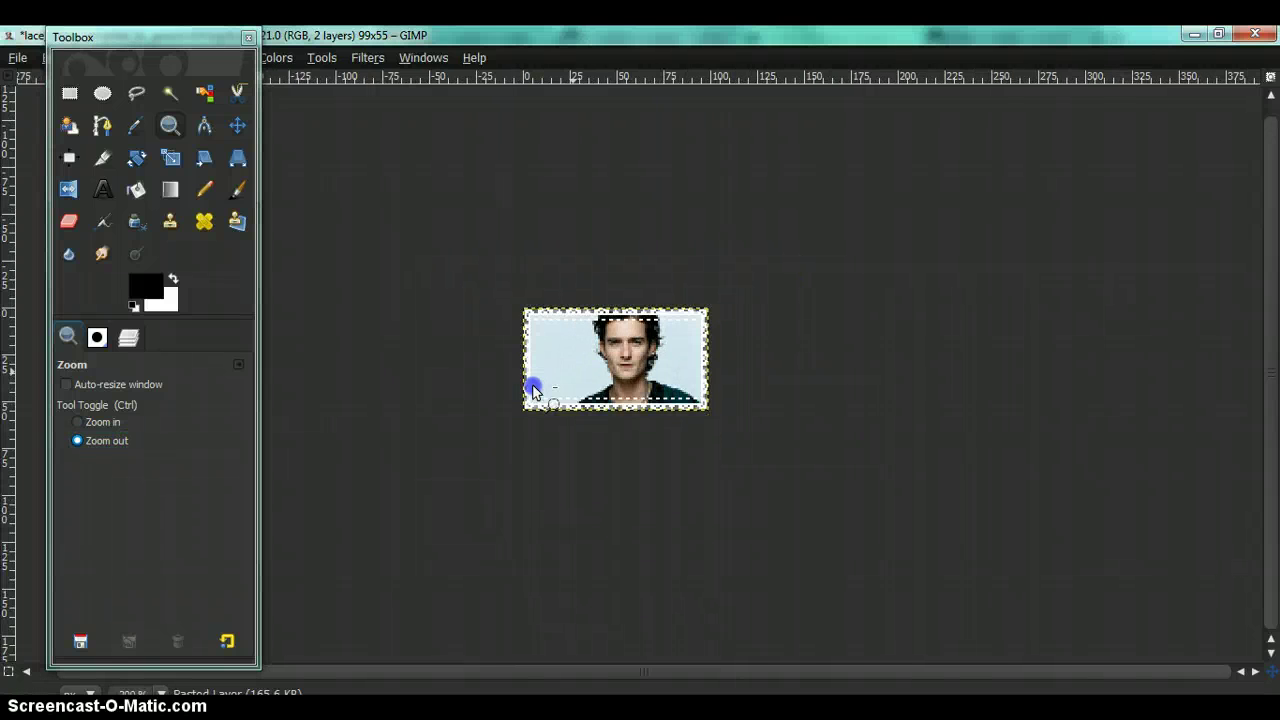
left_click(533, 392)
left_click(533, 392)
left_click(533, 392)
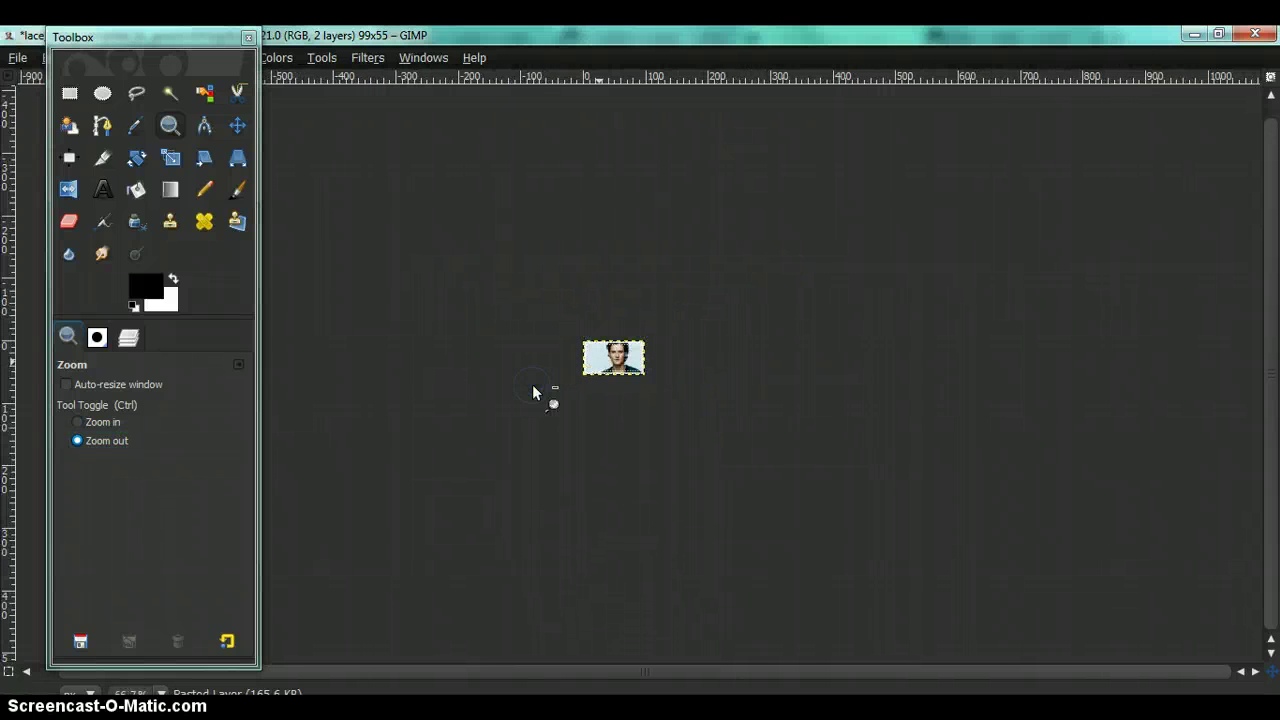
left_click(143, 423)
left_click(480, 362)
Try File > Save and cancel the unwanted PNG export prompt.
left_click(18, 57)
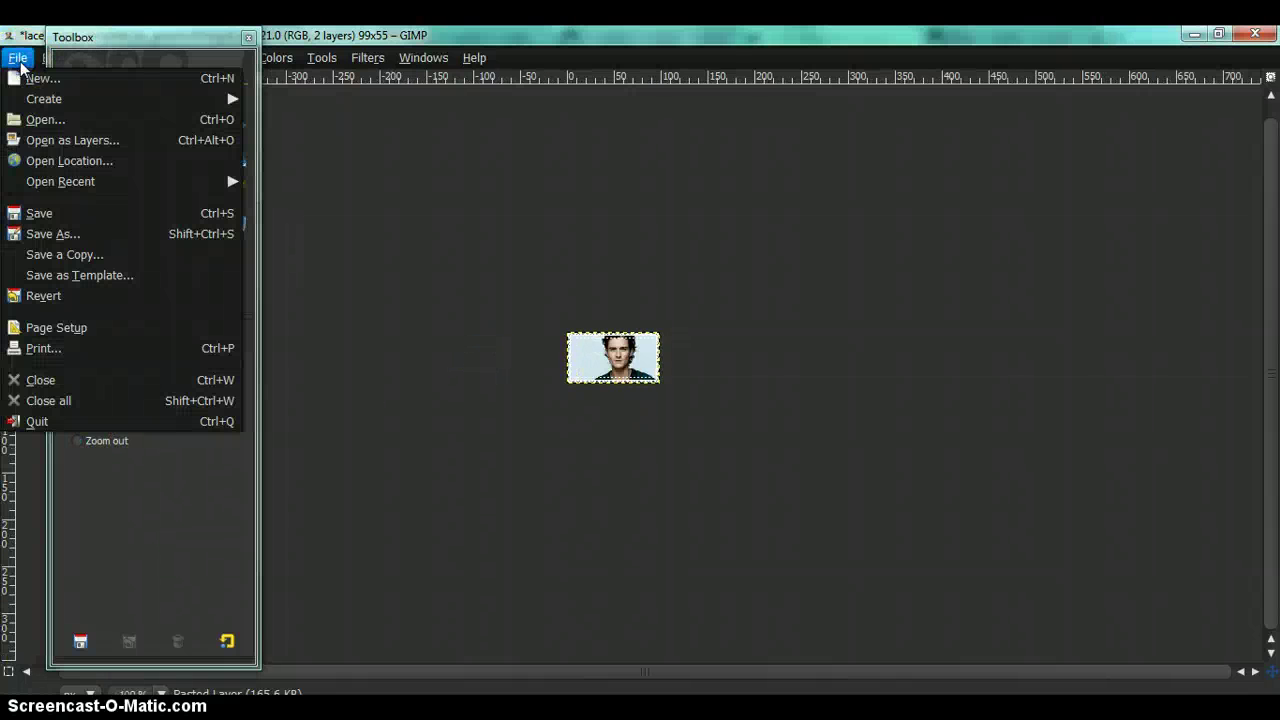
left_click(120, 213)
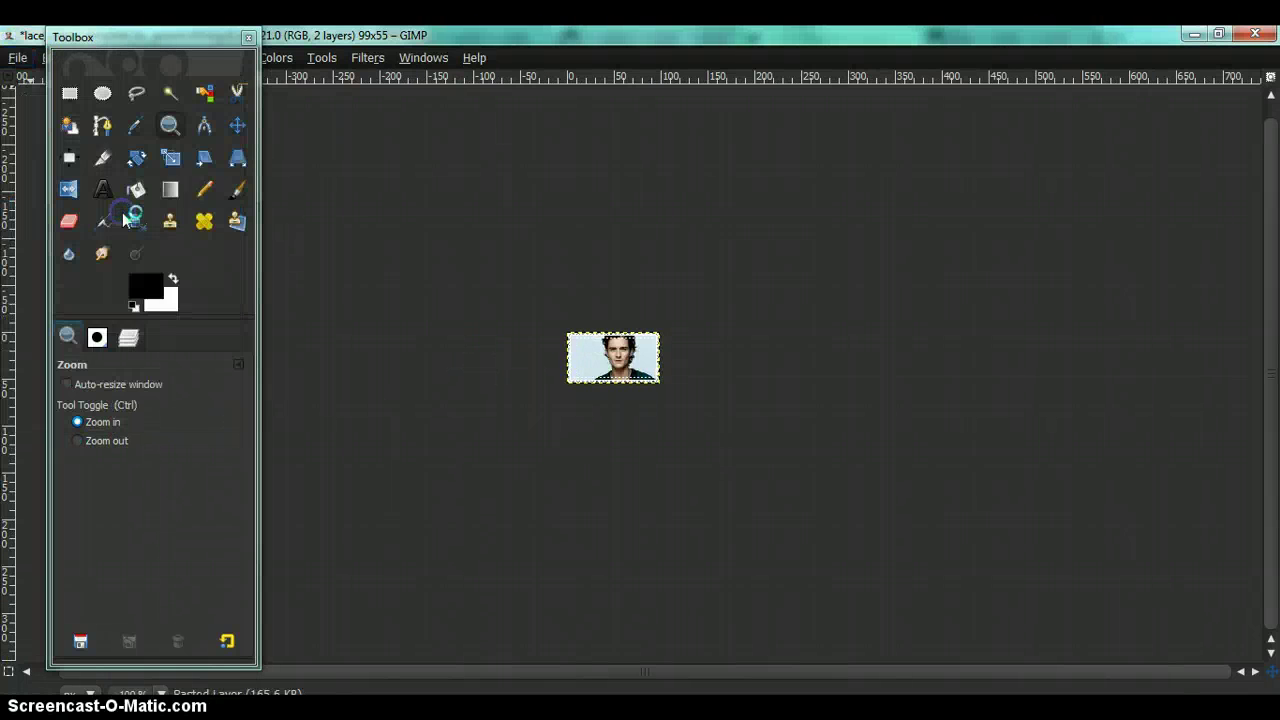
left_click(546, 198)
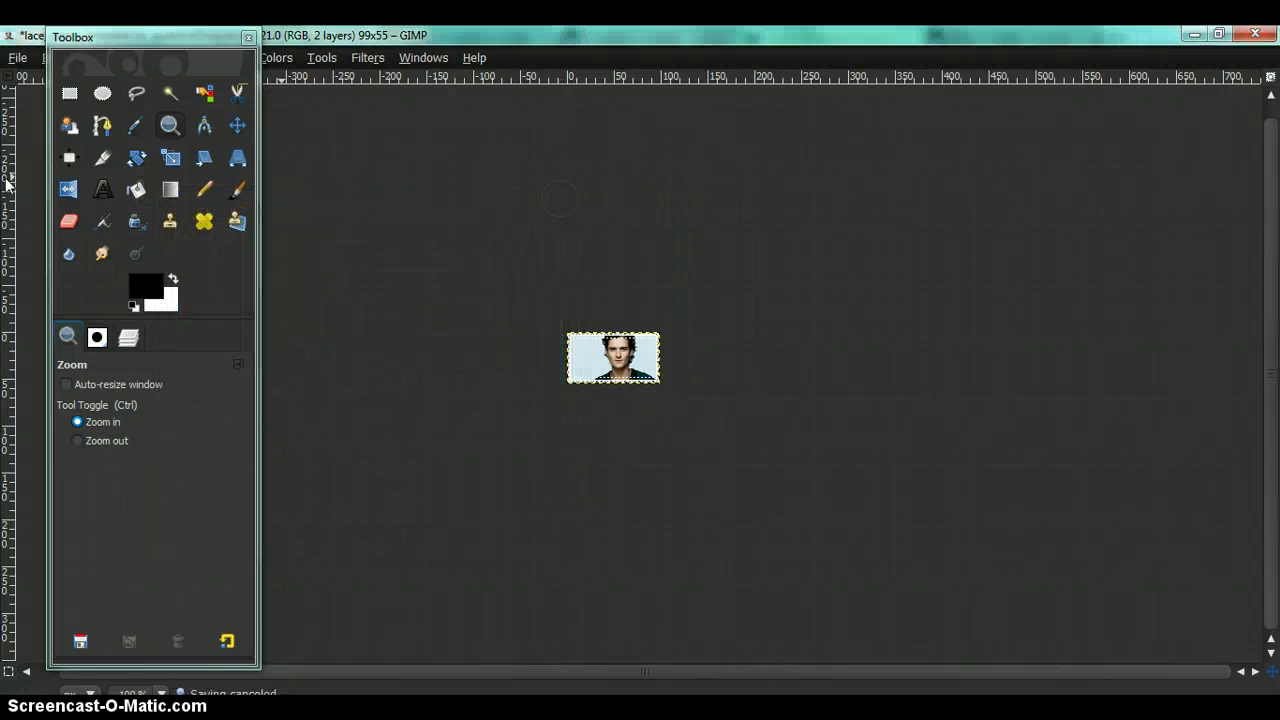
Use Save As with the Pictures folder and the file name Orlandostamp.gif.
left_click(15, 58)
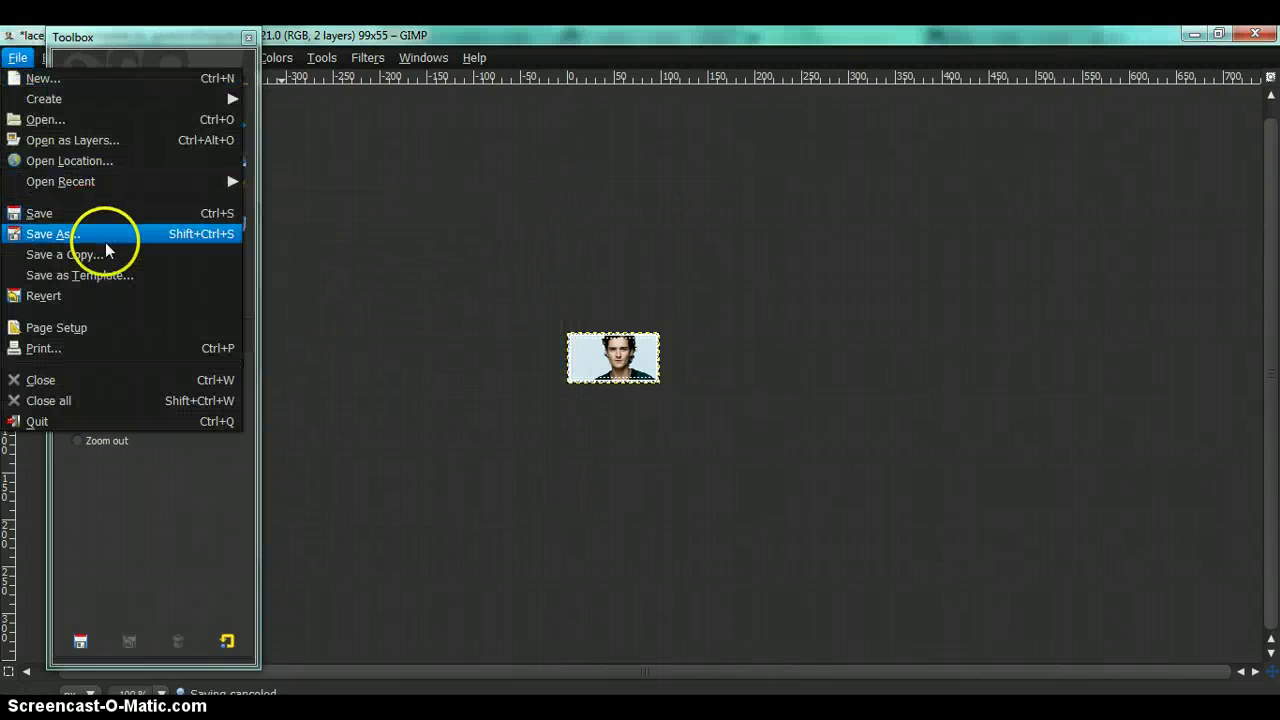
left_click(107, 246)
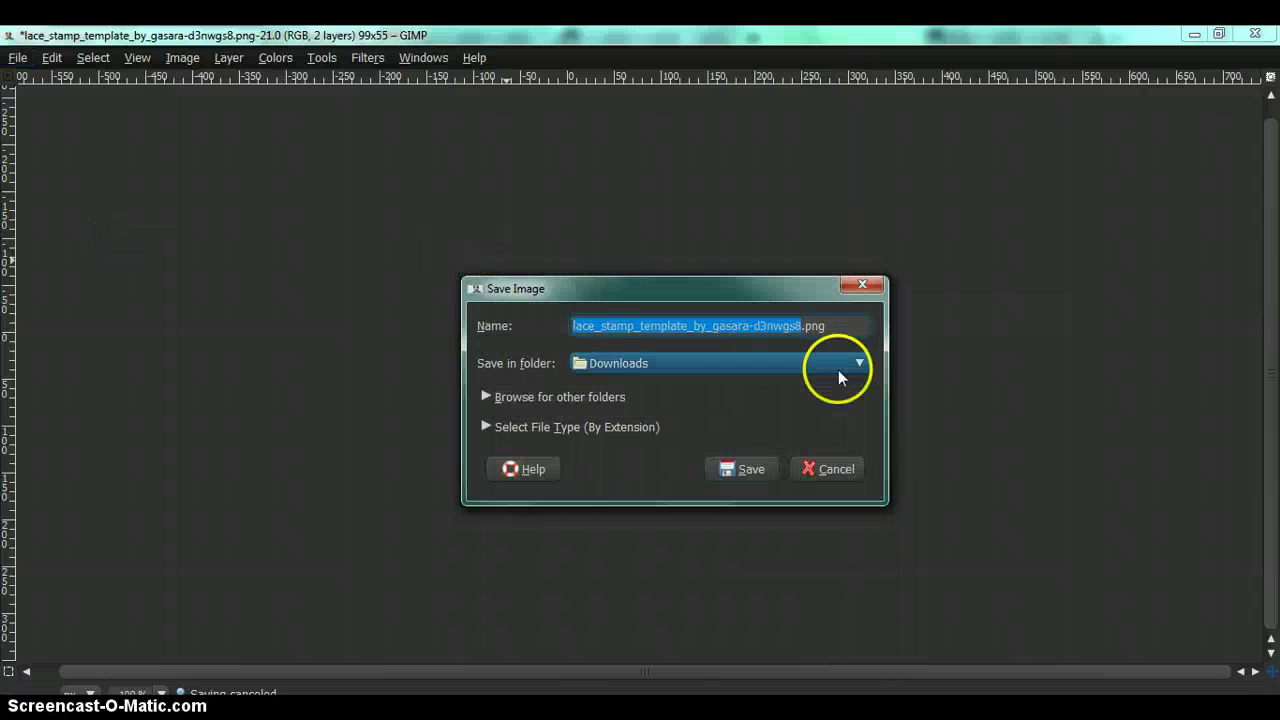
key("BackSpace")
key("End")
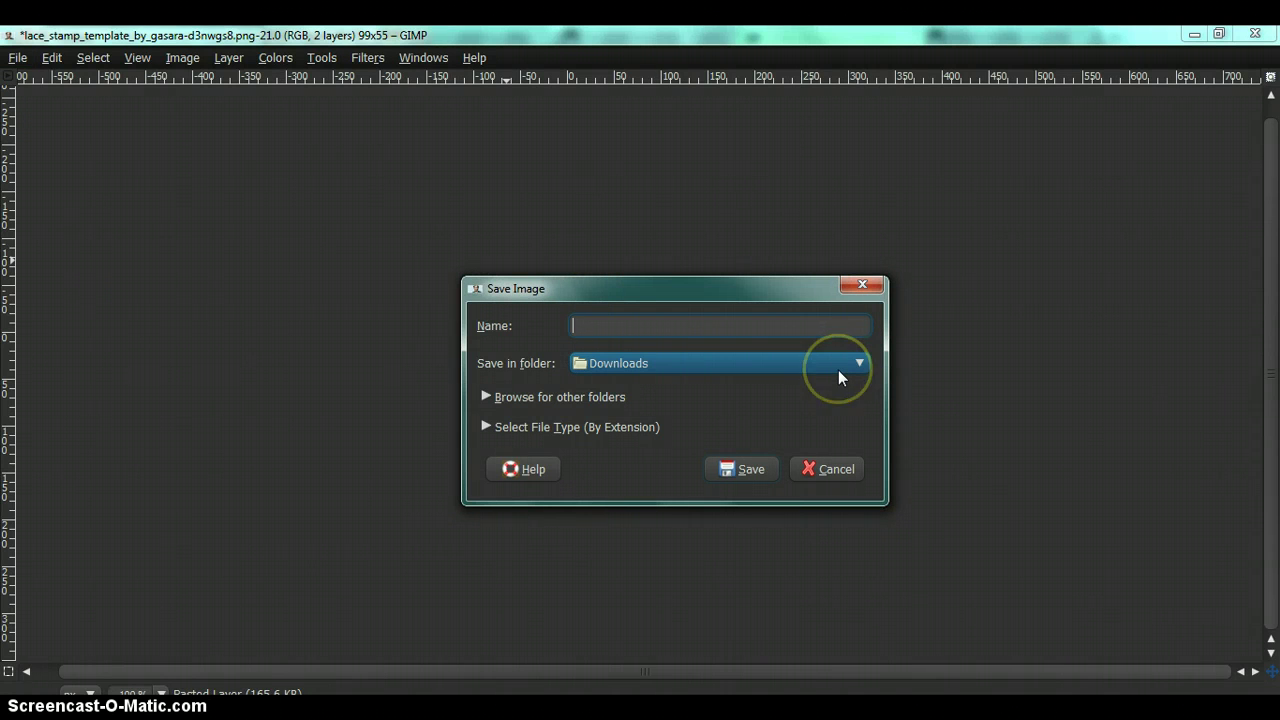
left_click(839, 360)
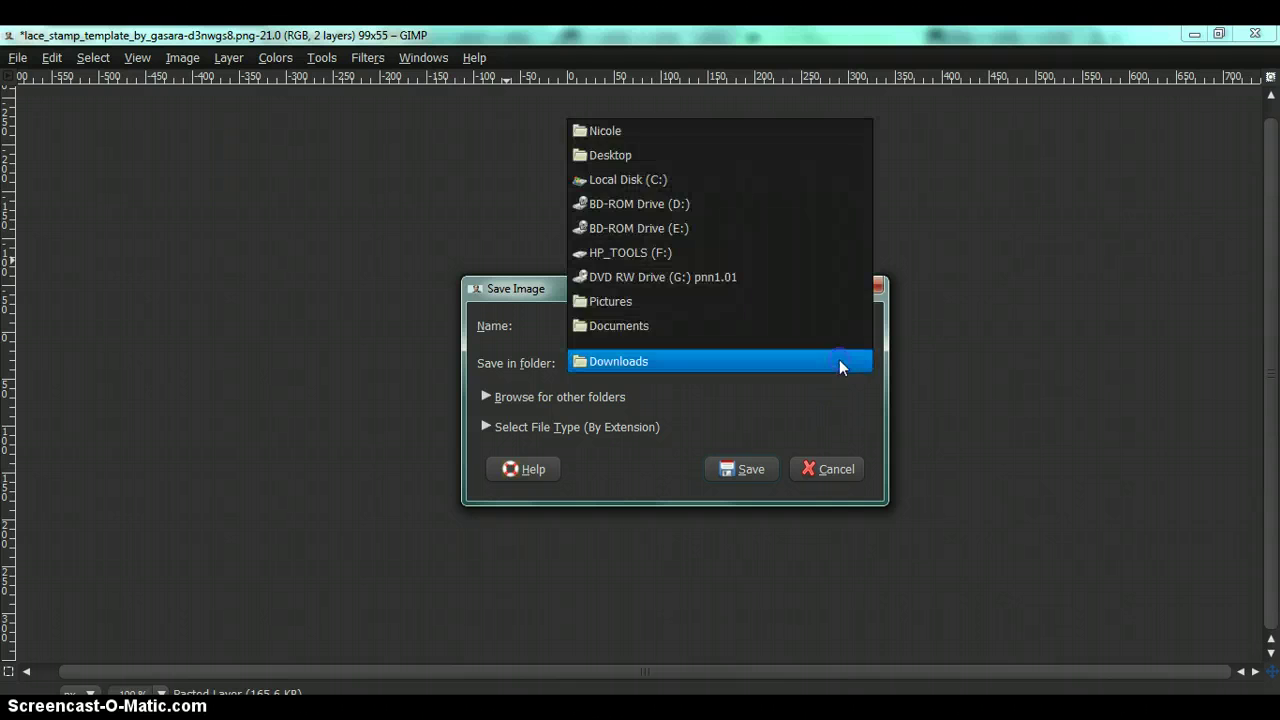
left_click(748, 300)
left_click(687, 323)
type("Or")
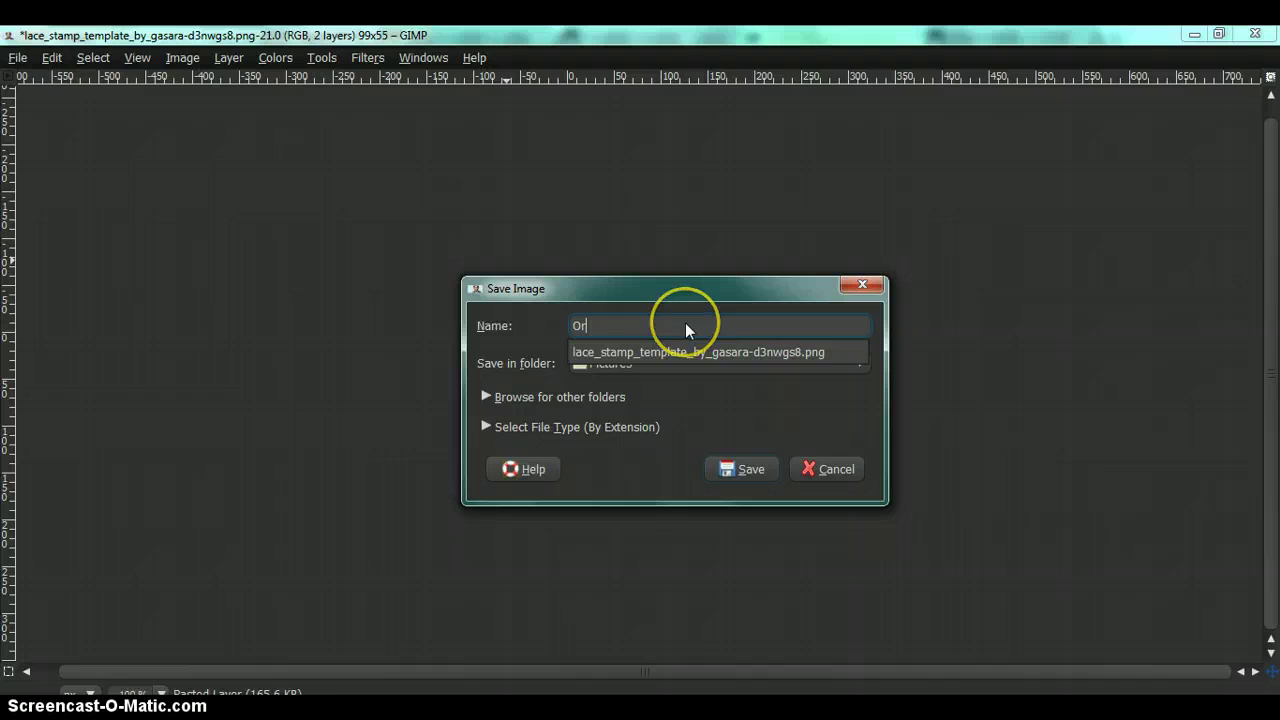
type("landostamp.gif")
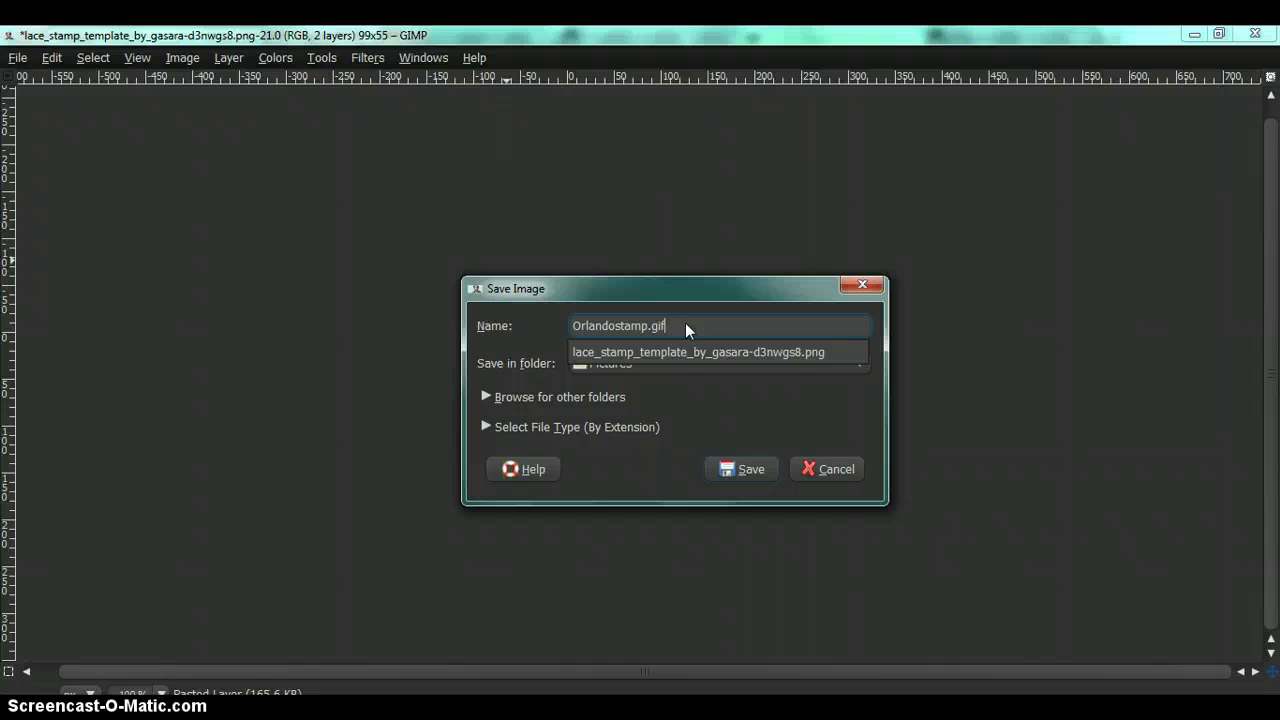
left_click(726, 469)
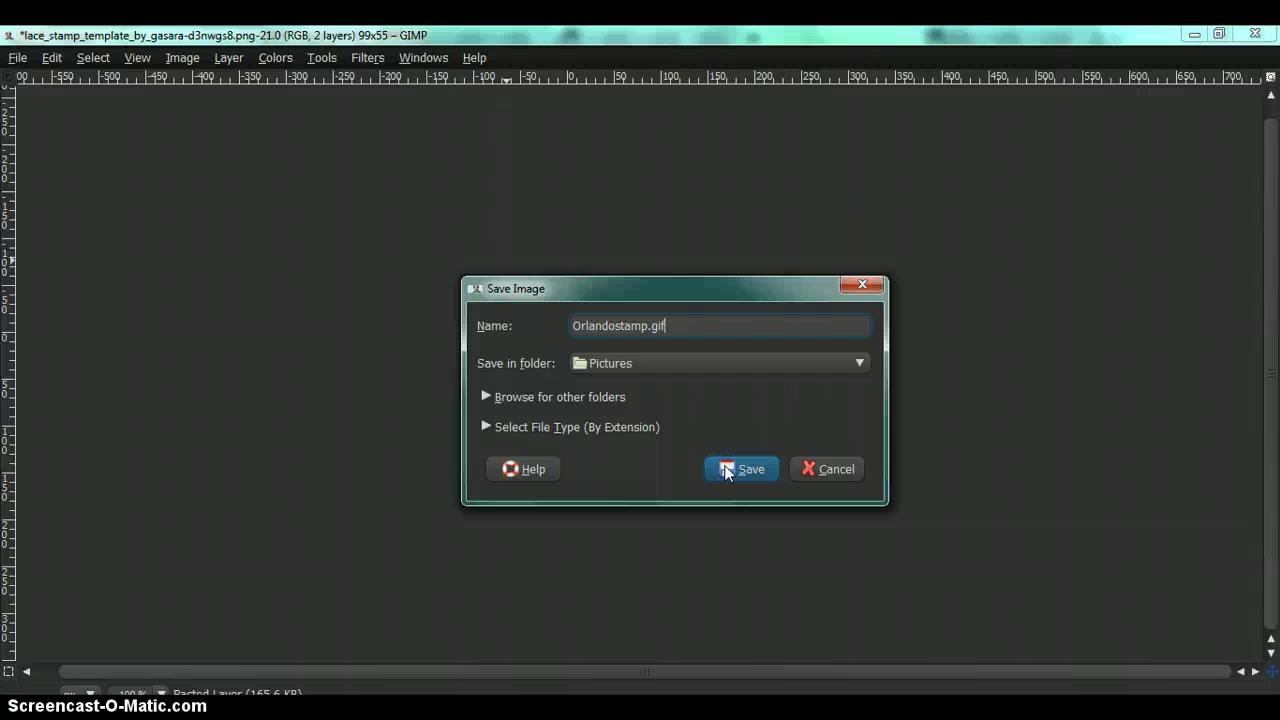
Export Orlandostamp.gif with merged visible layers and indexed colours, confirming the GIF options.
left_click(726, 469)
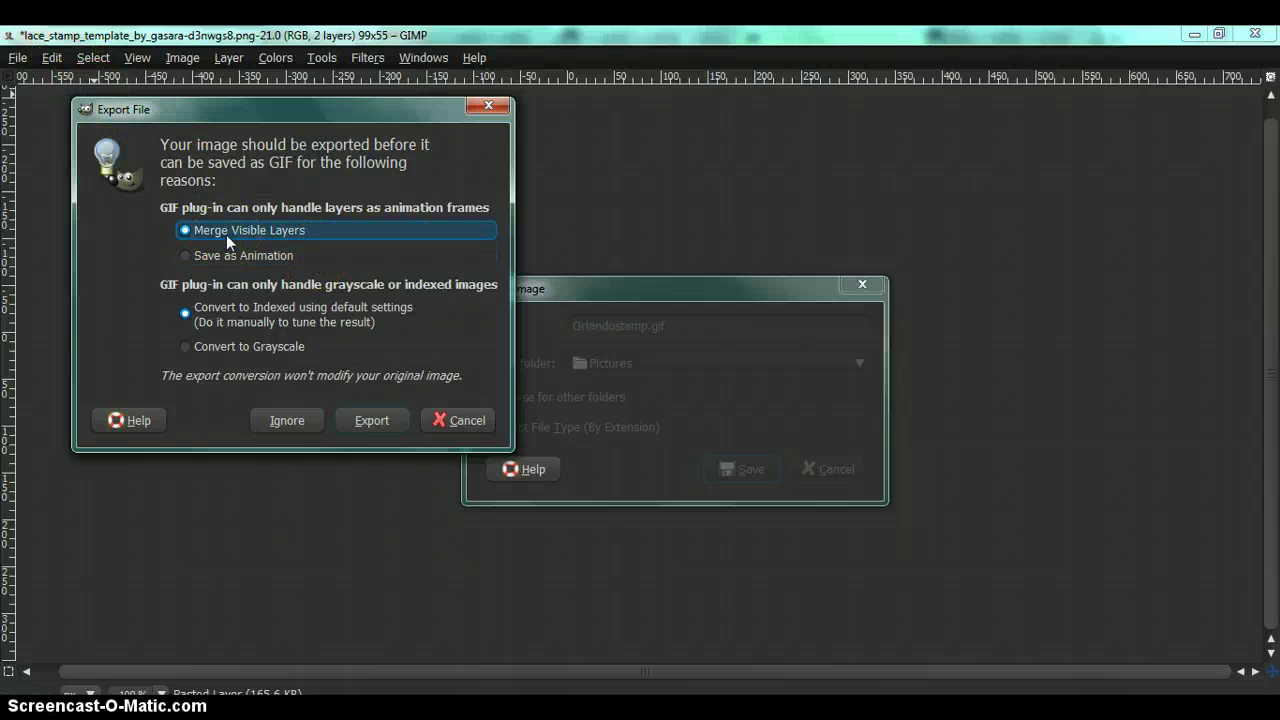
left_click(368, 420)
key("Return")
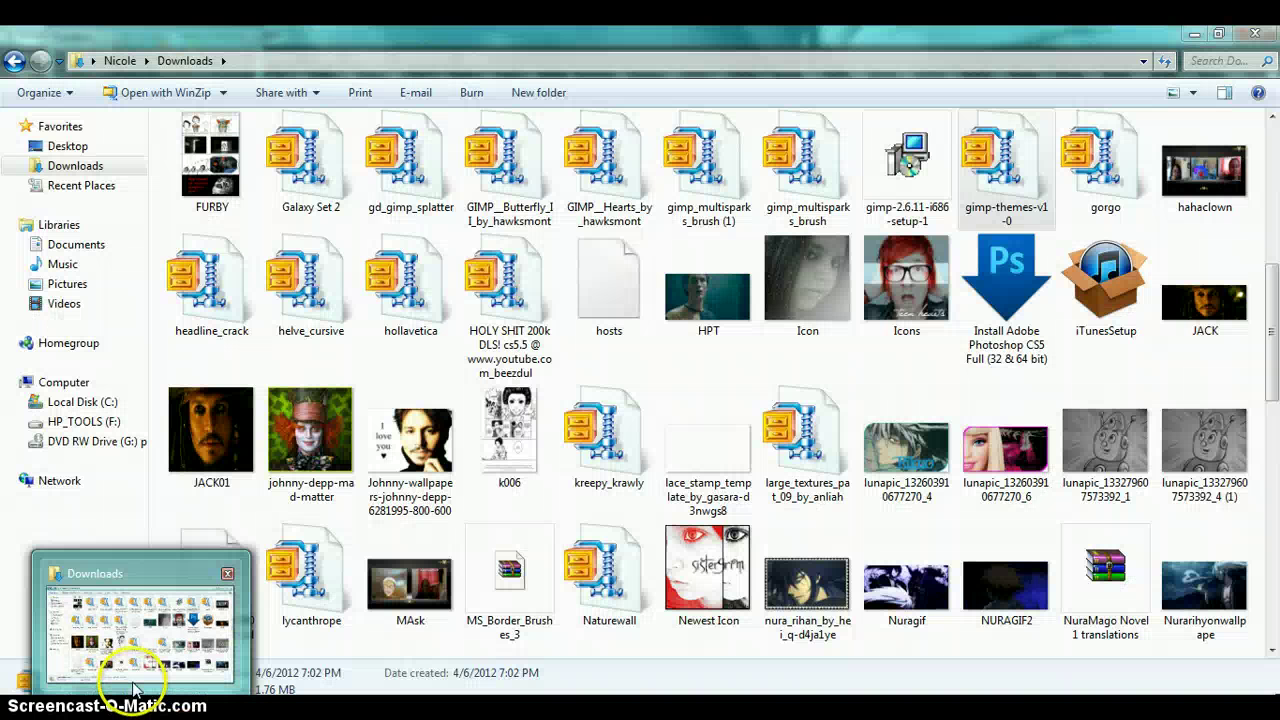
In Explorer's Pictures library, locate Orlandostamp and open it in the web browser.
left_click(133, 680)
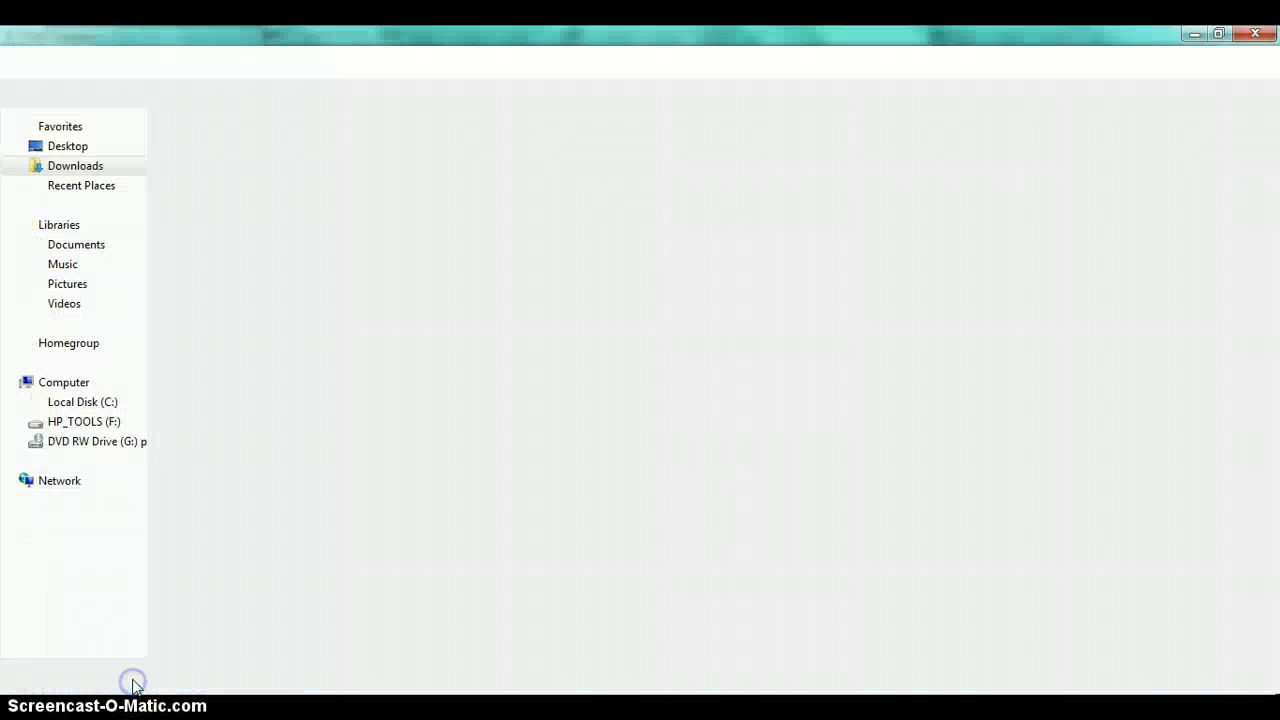
left_click(89, 285)
left_click(512, 400)
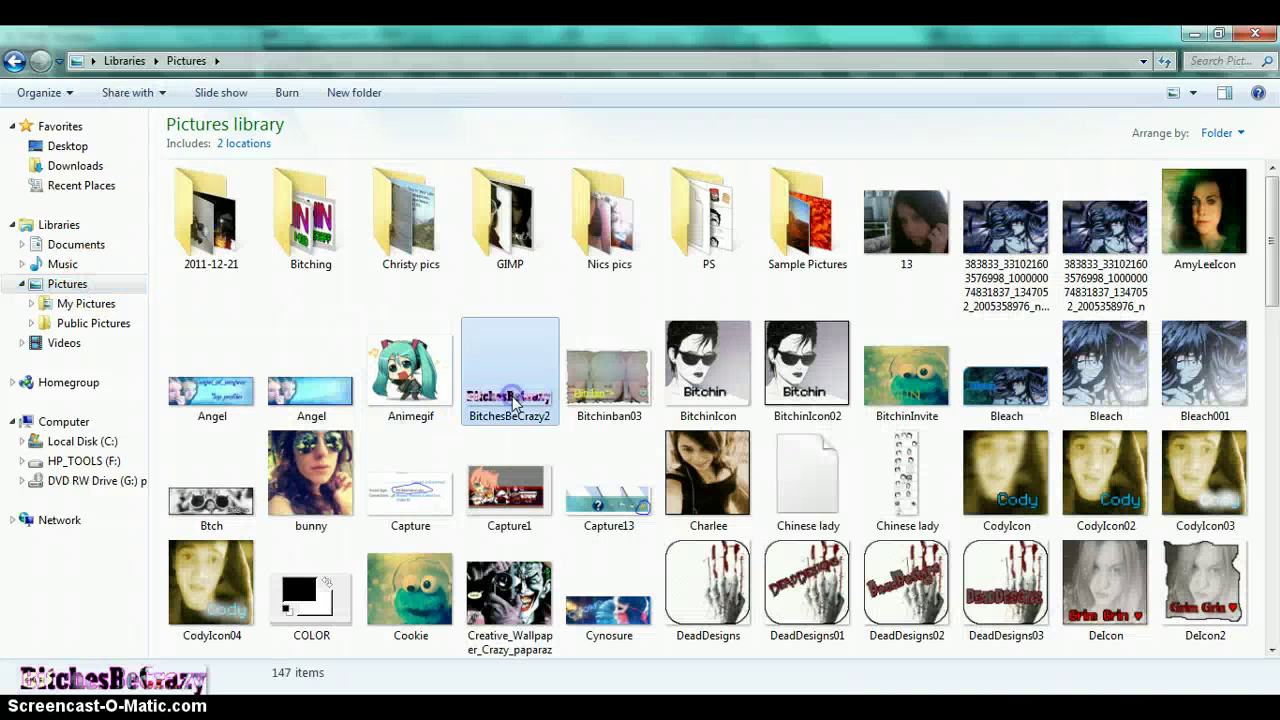
type("on")
key("Right")
key("Right")
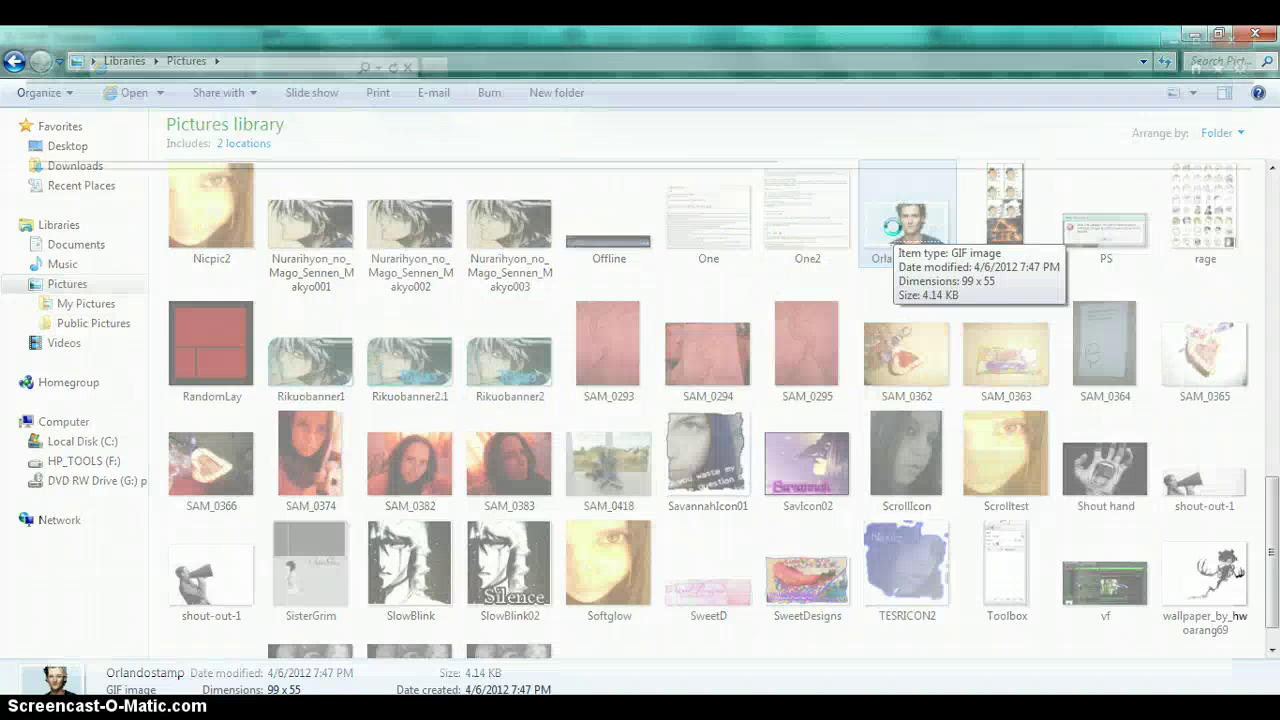
double_click(897, 233)
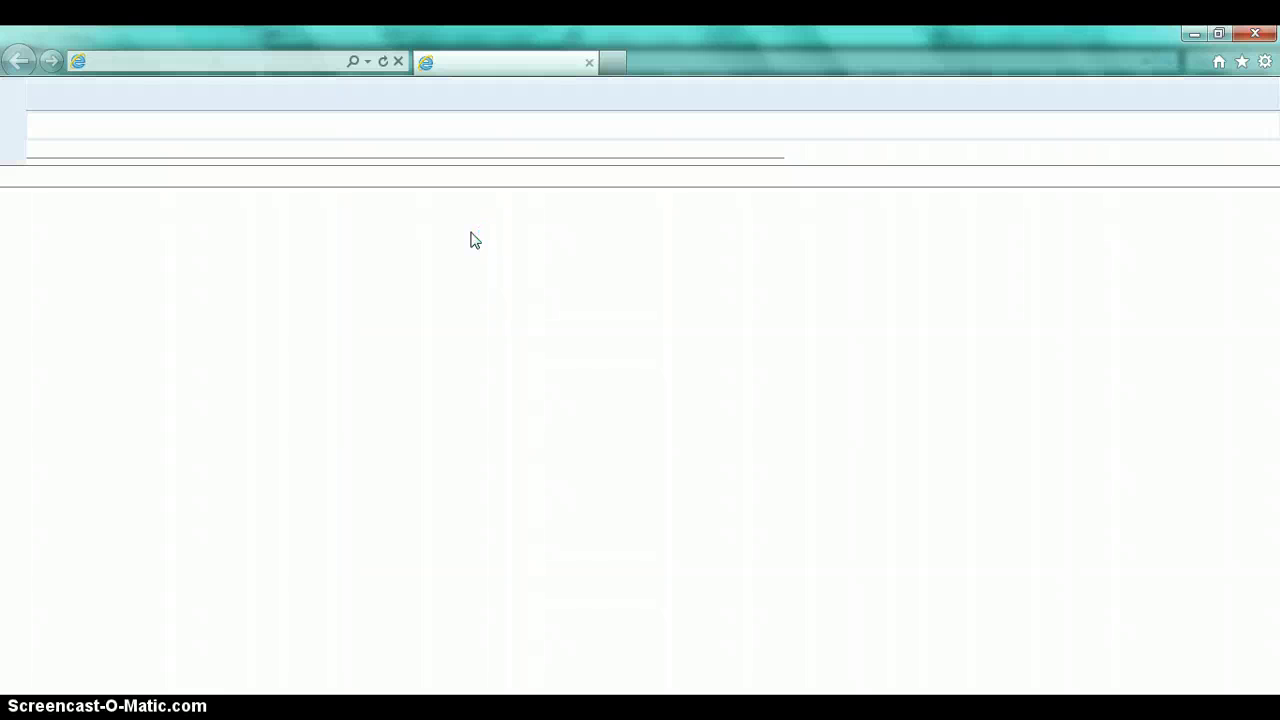
View the lace-framed portrait stamp Orlandostamp.gif at actual size in Internet Explorer.
left_click(281, 197)
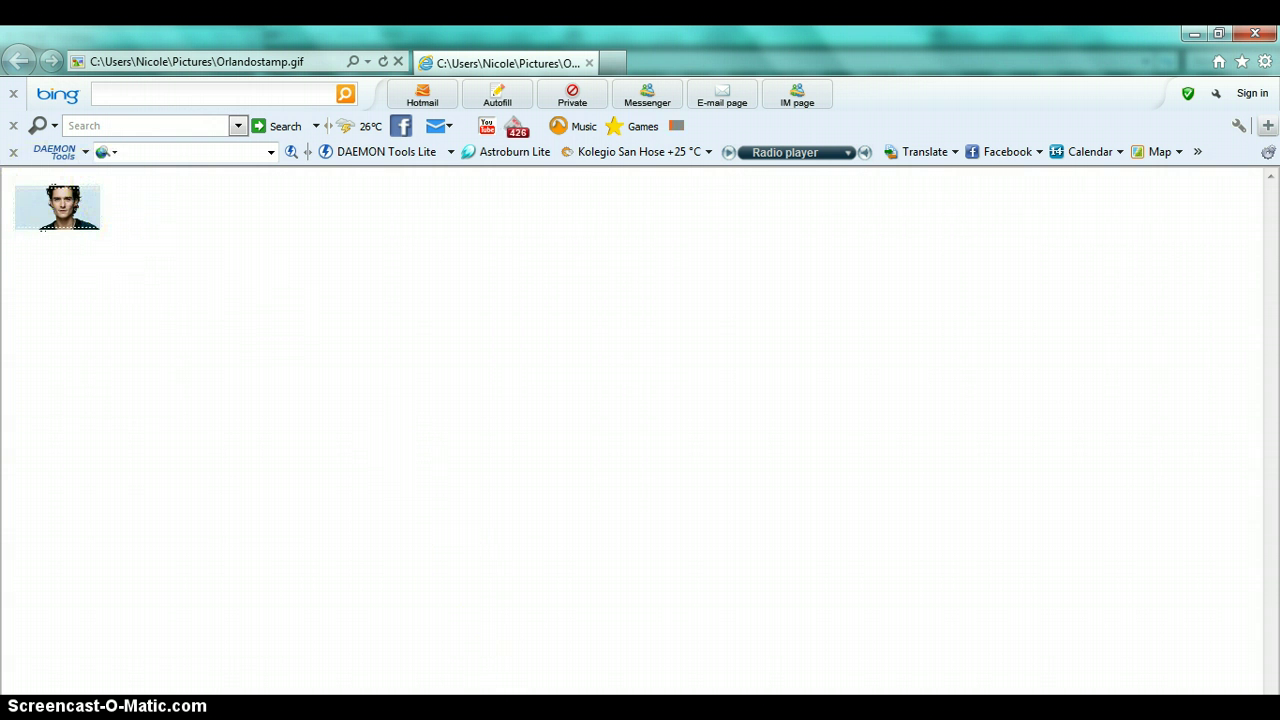
Bring GIMP back to the front showing the finished 99×55 Orlandostamp.gif stamp.
left_click(340, 623)
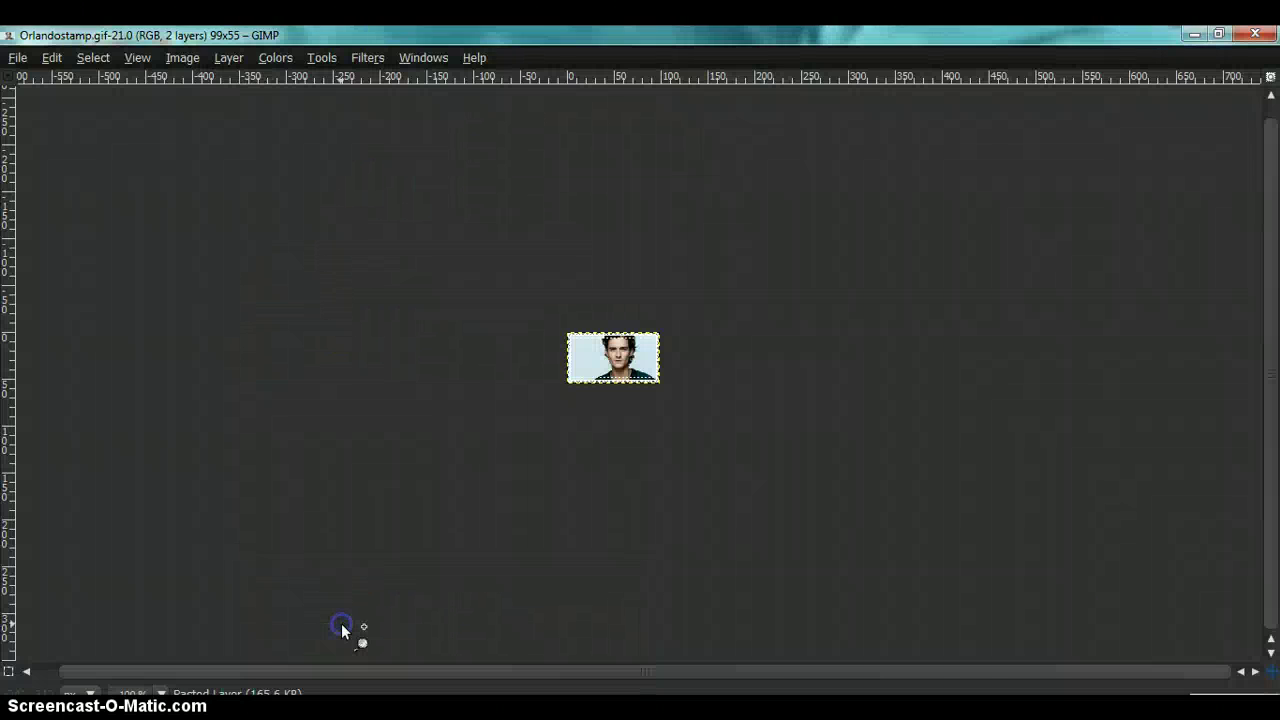